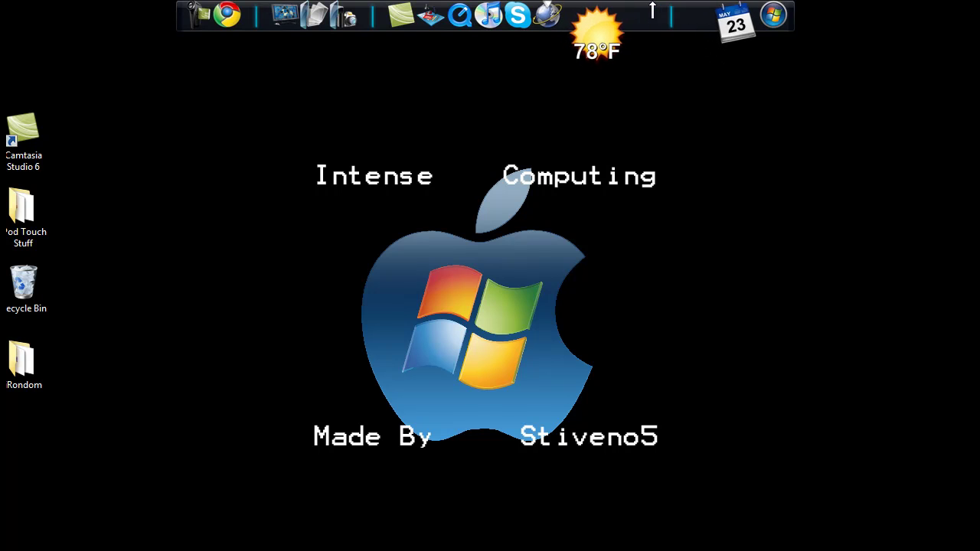
Re-enter the weather docklet's location as a zip code and update it, showing Sunny at 78°F
mouse_move(629, 34)
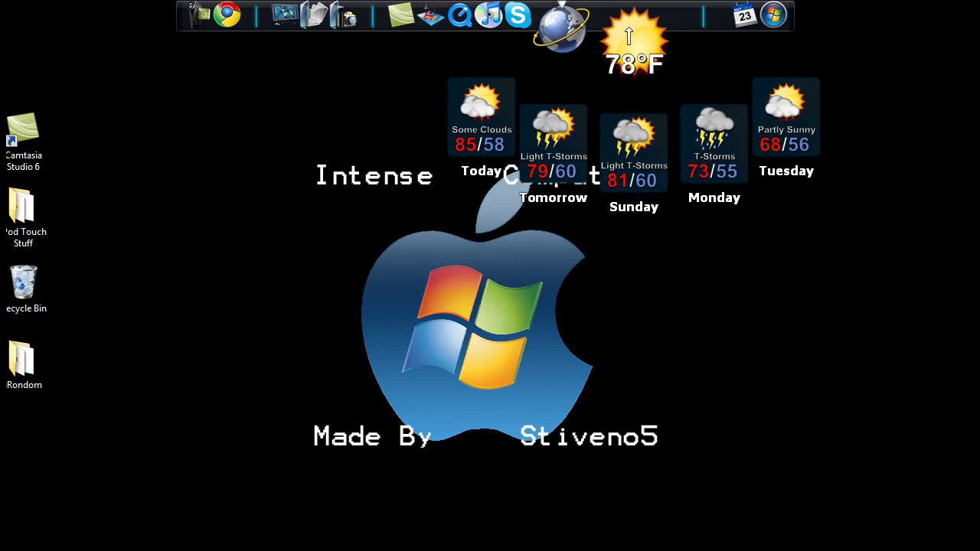
right_click(629, 35)
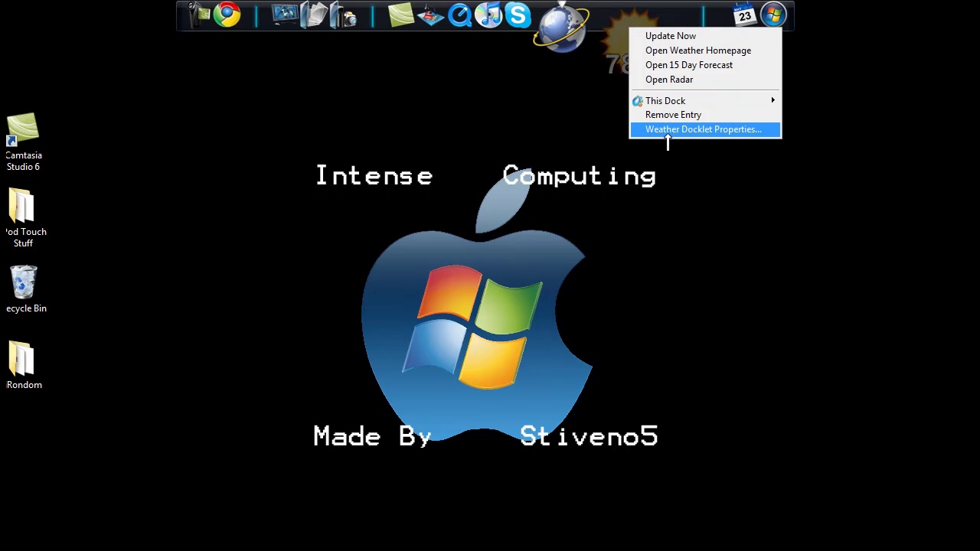
left_click(670, 130)
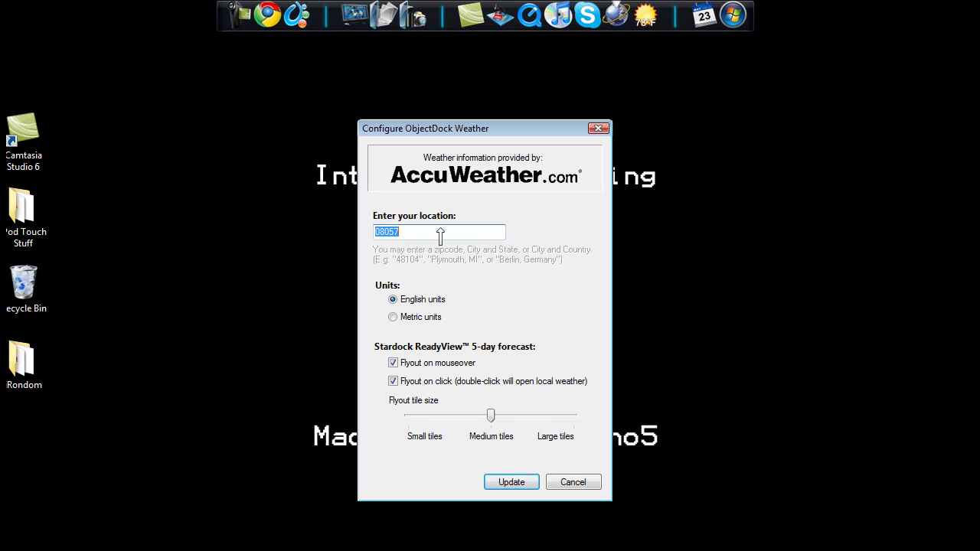
key("BackSpace")
left_click(502, 484)
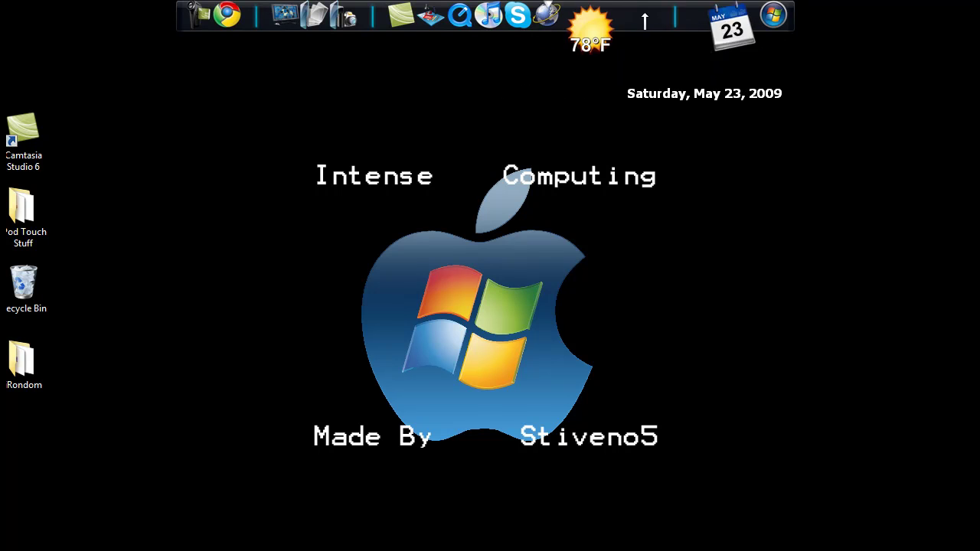
Show the weather docklet's five-day forecast
left_click(627, 17)
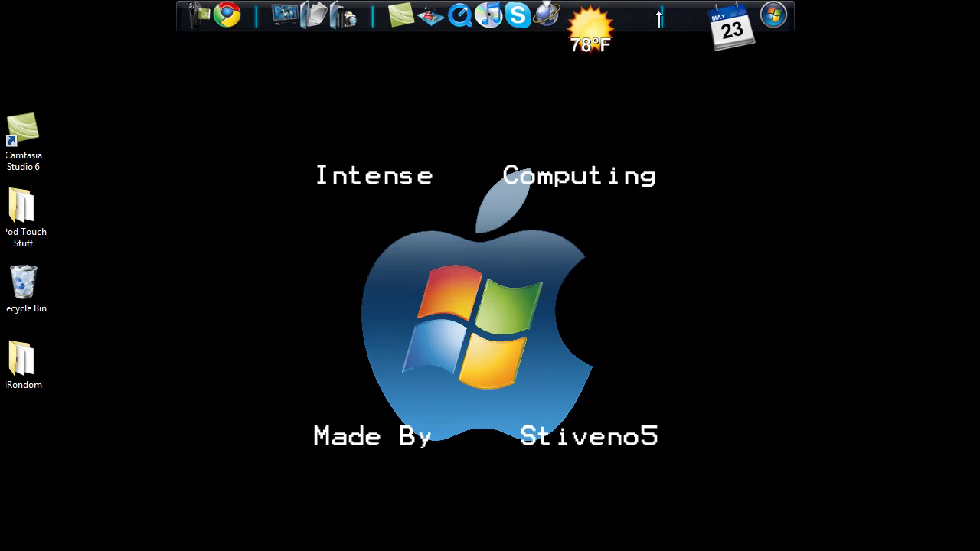
Open Dock Settings, review the Miscellaneous advanced options and confirm them with OK
right_click(658, 11)
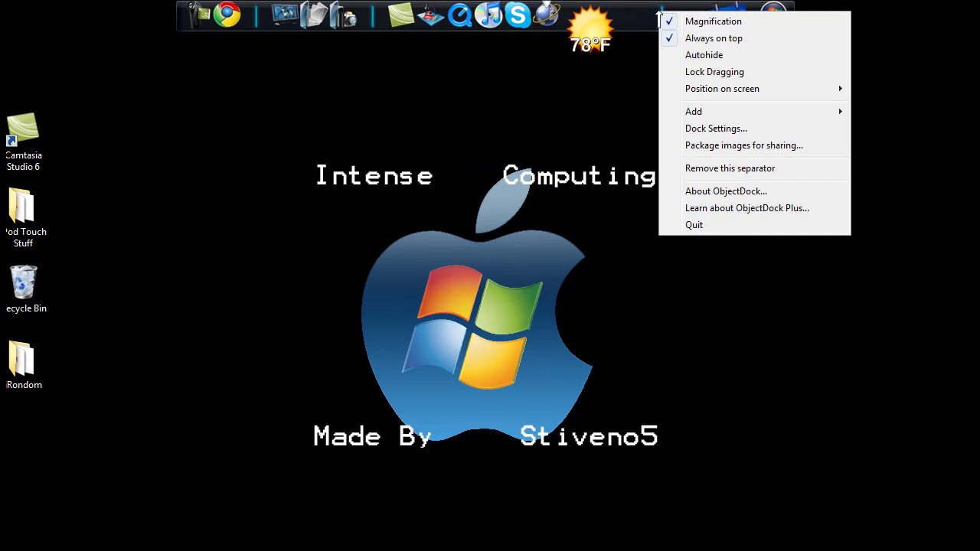
left_click(724, 128)
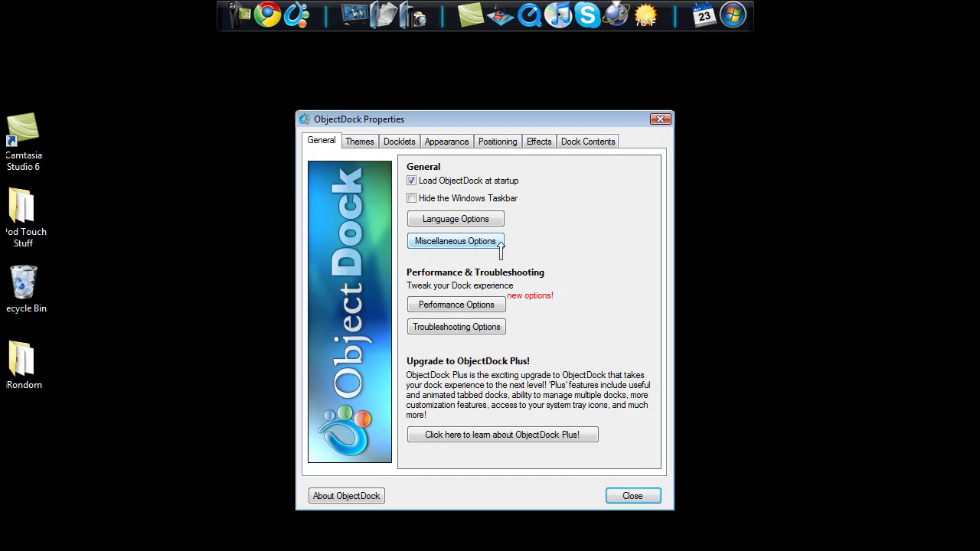
left_click(498, 242)
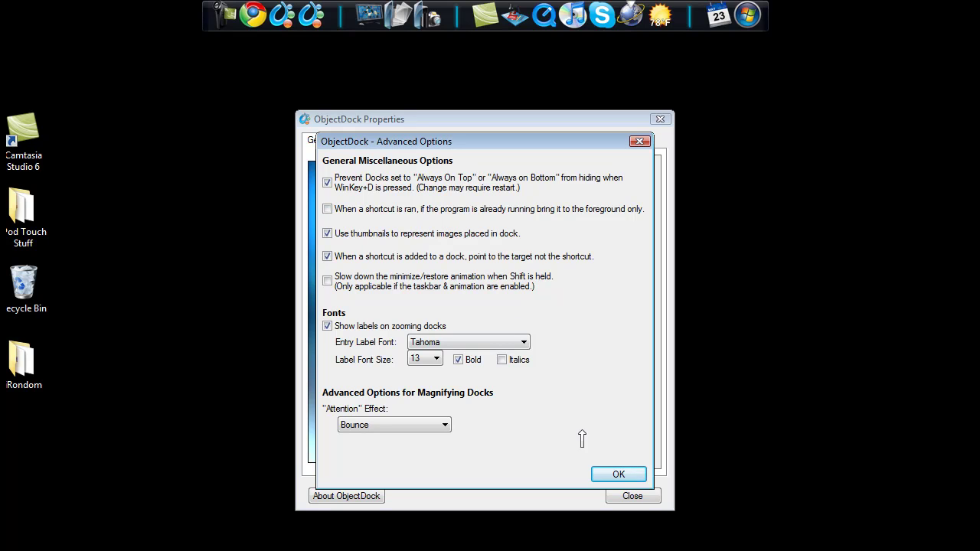
left_click(611, 474)
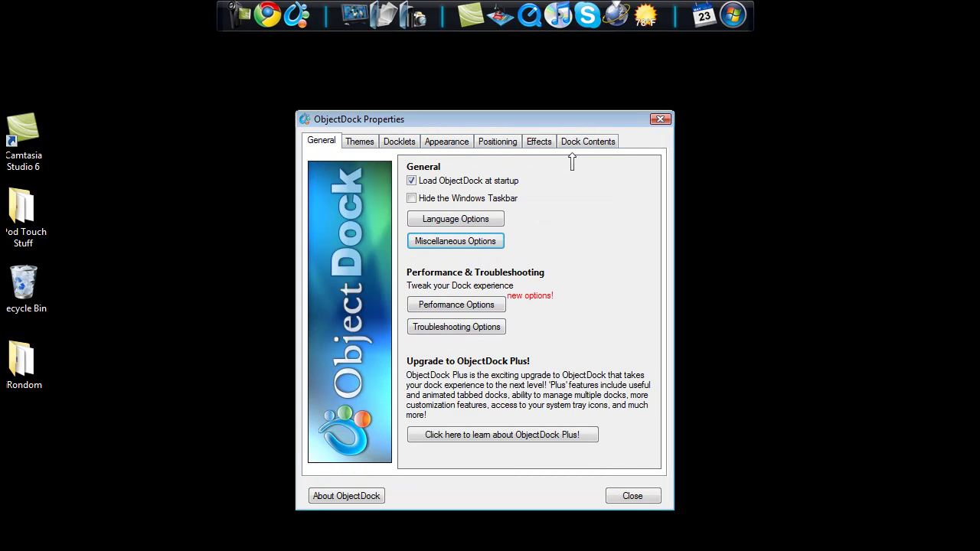
Set Performance Options to Normal quality [Recommended], quick zoom speed and Optimize for performance
left_click(464, 310)
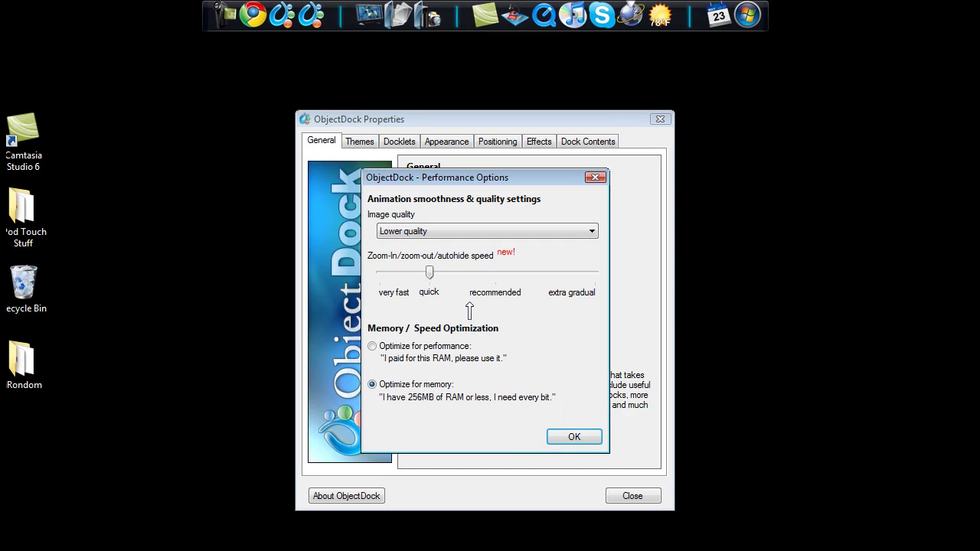
left_click(448, 233)
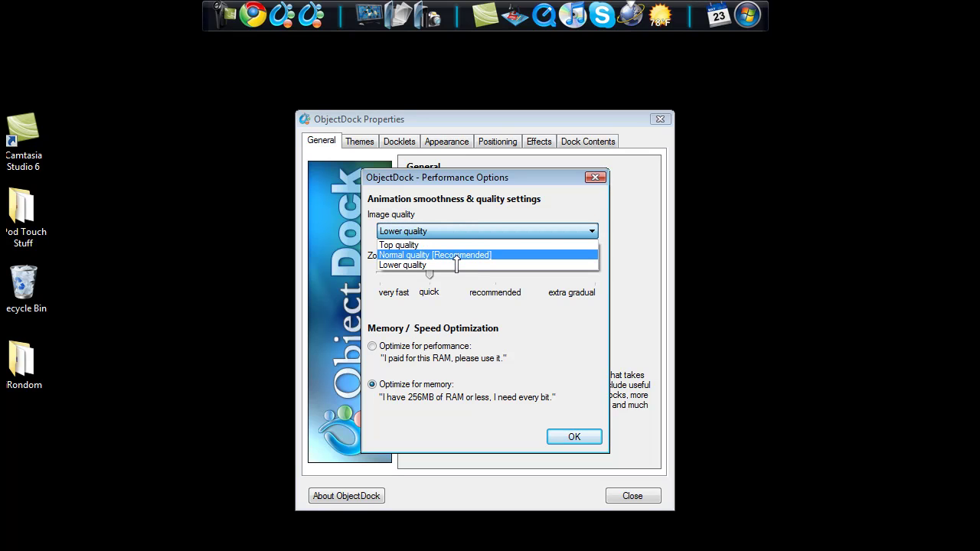
left_click(456, 257)
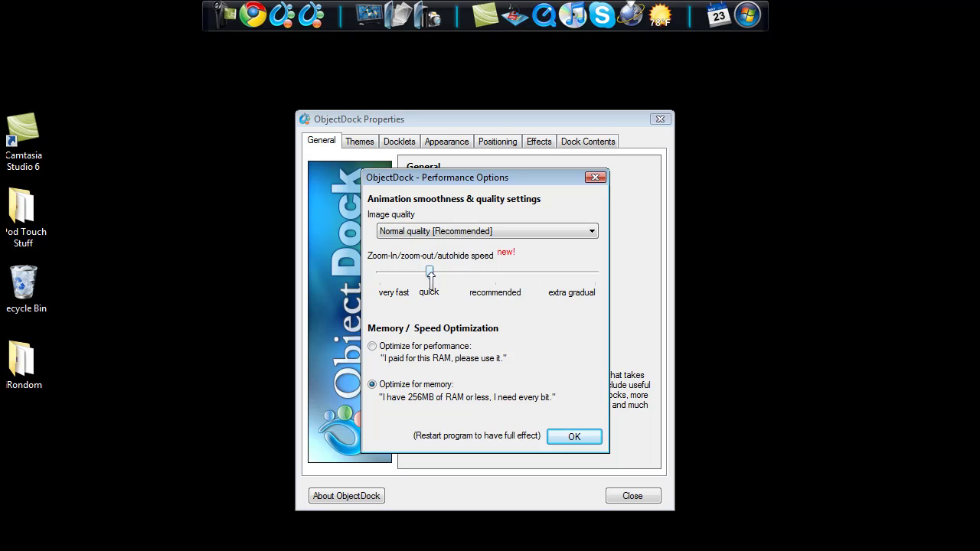
left_click_drag(429, 273, 354, 288)
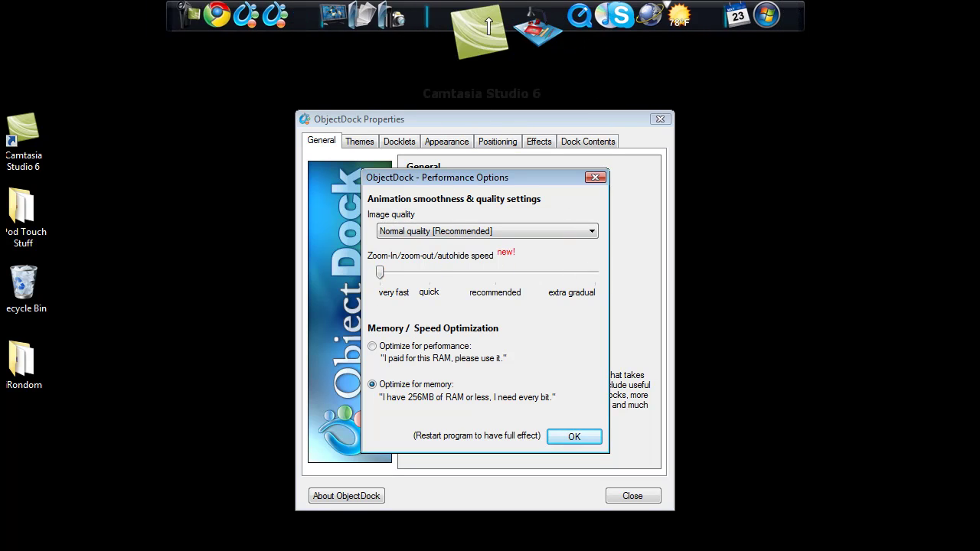
left_click_drag(380, 274, 443, 274)
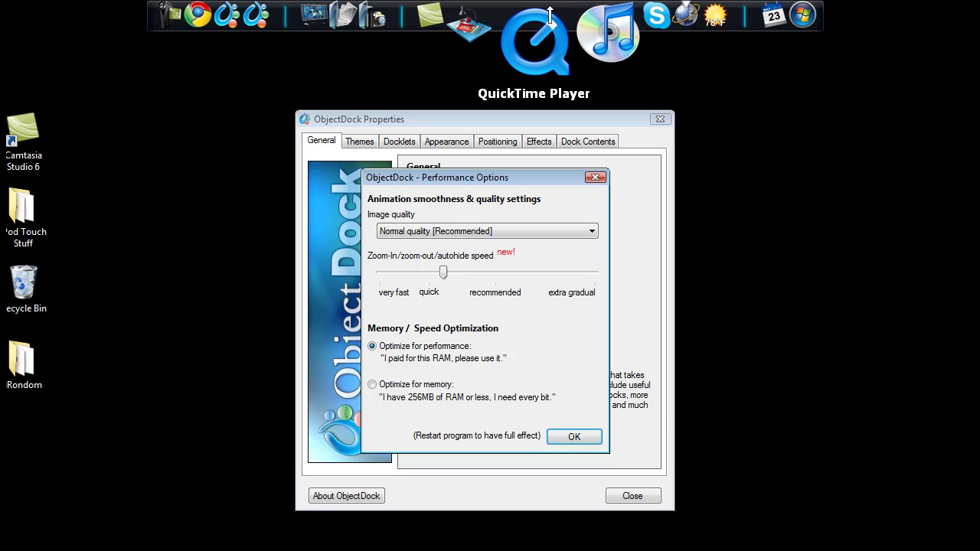
left_click(553, 435)
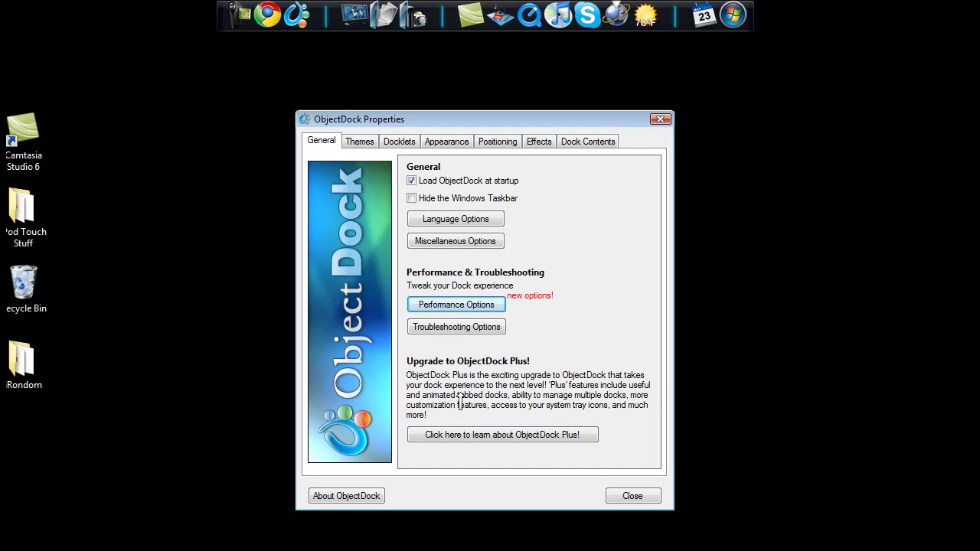
Give the Internet dock entry the bundled Internet globe image, then show the Docklets list
left_click(375, 141)
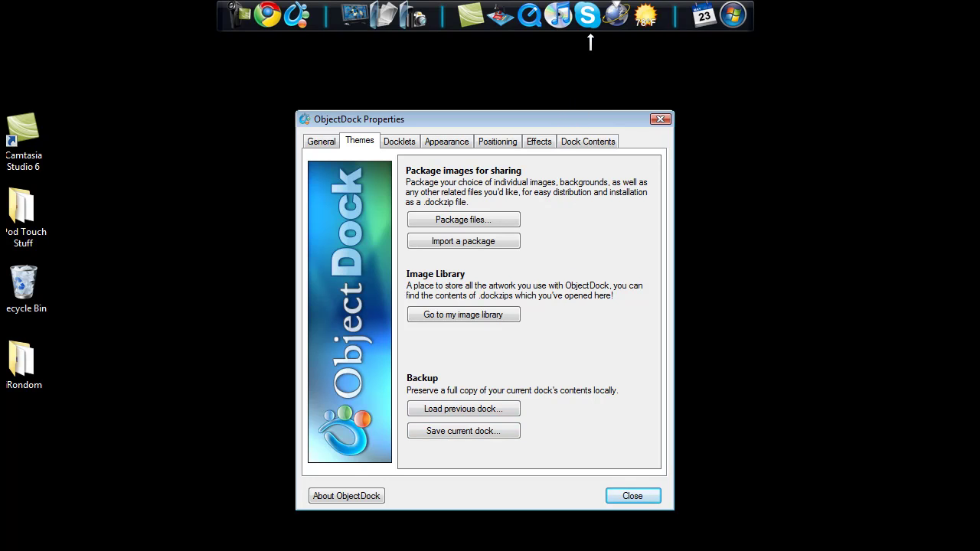
right_click(619, 32)
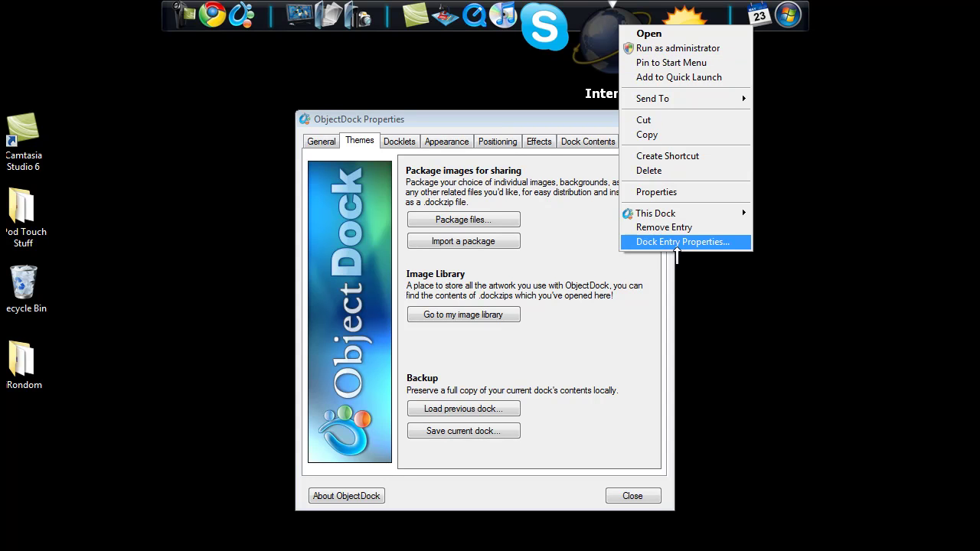
left_click(677, 244)
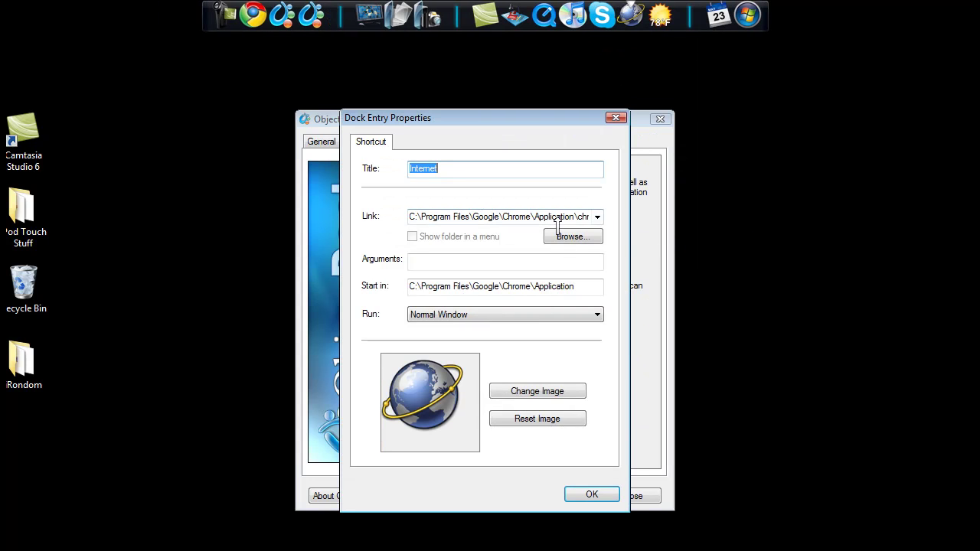
left_click(521, 394)
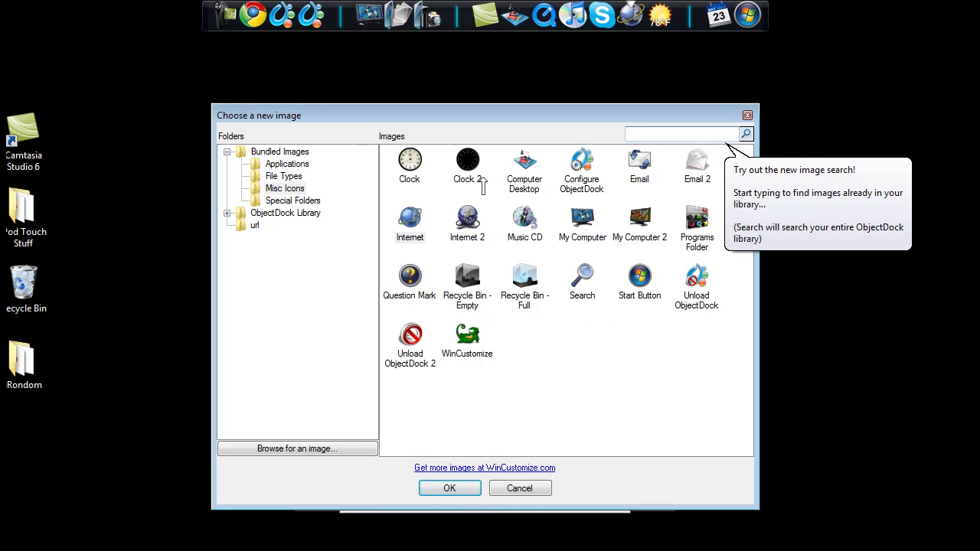
left_click(407, 230)
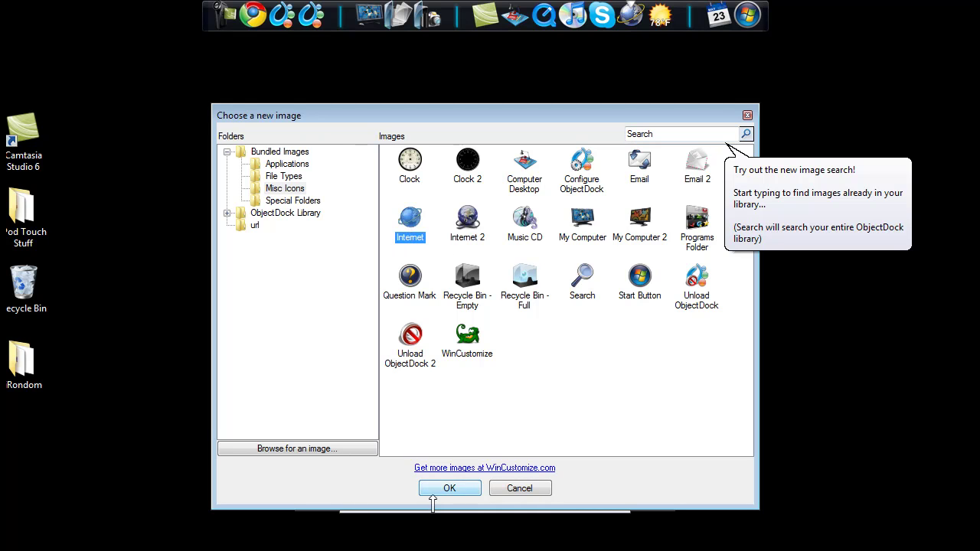
left_click(450, 488)
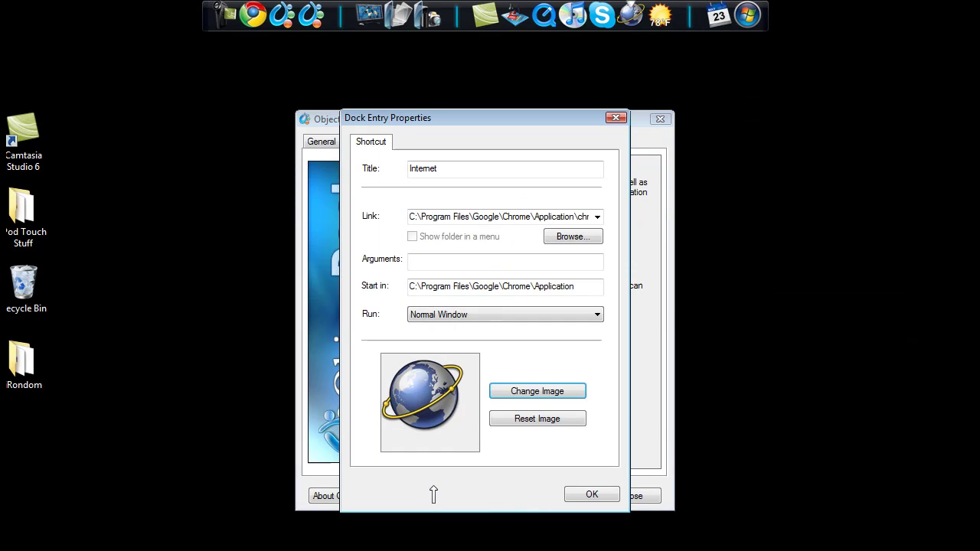
left_click(586, 495)
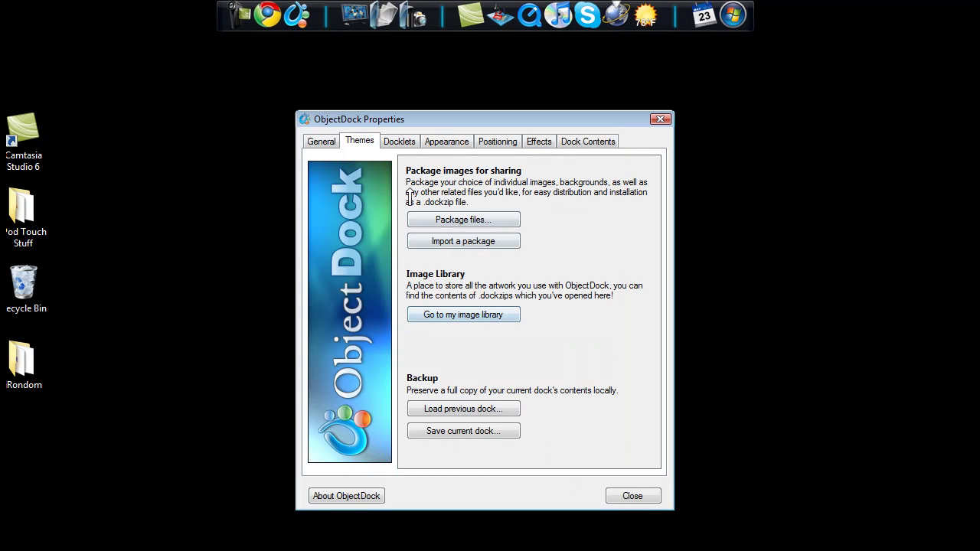
left_click(397, 149)
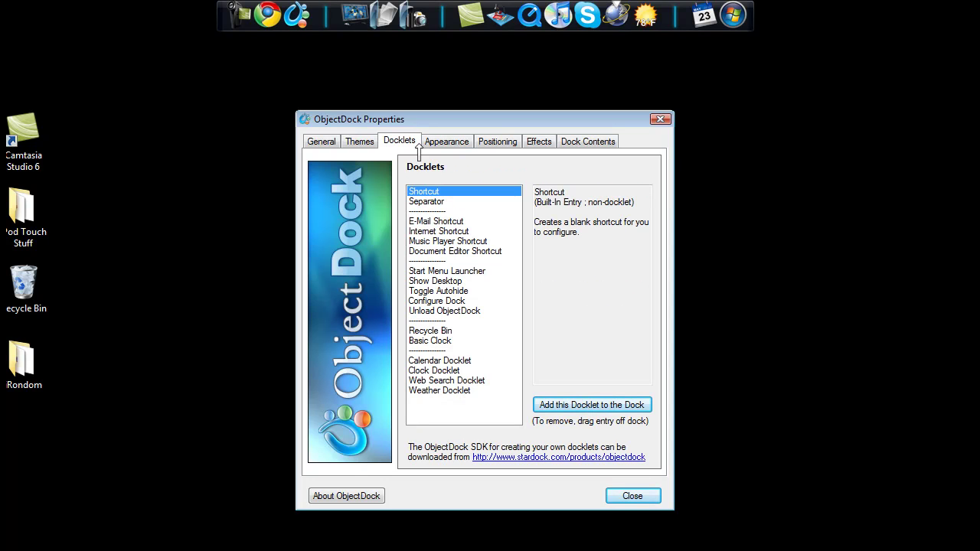
Check the E-Mail Shortcut description, then set 42 px icons magnifying to about 112 px
left_click(451, 223)
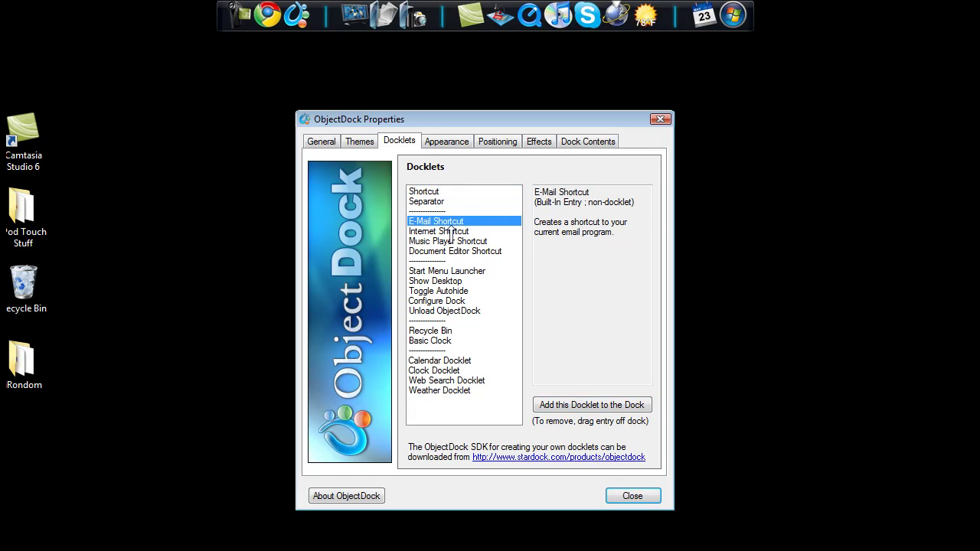
left_click(451, 142)
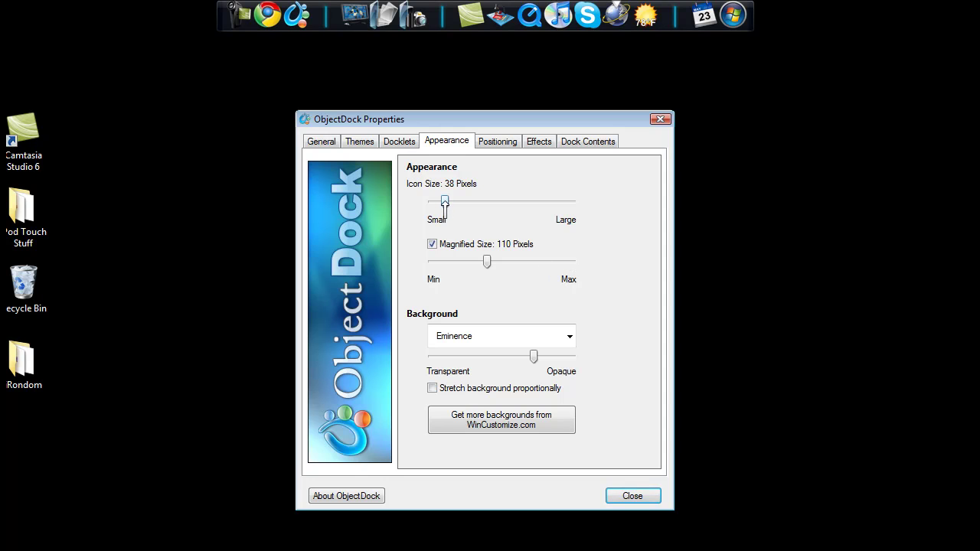
mouse_move(444, 203)
left_mouse_down()
mouse_move(475, 203)
mouse_move(460, 203)
left_mouse_up()
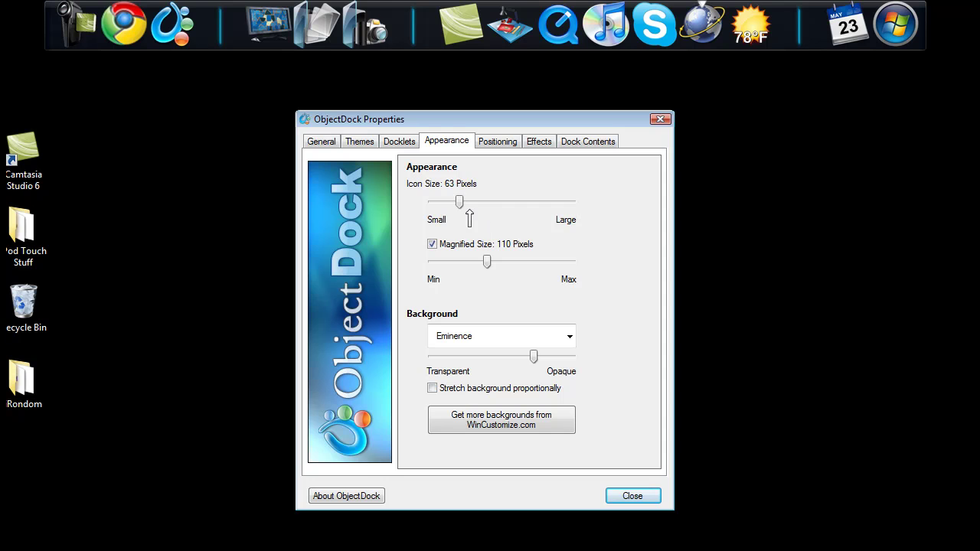
left_click_drag(461, 206, 448, 206)
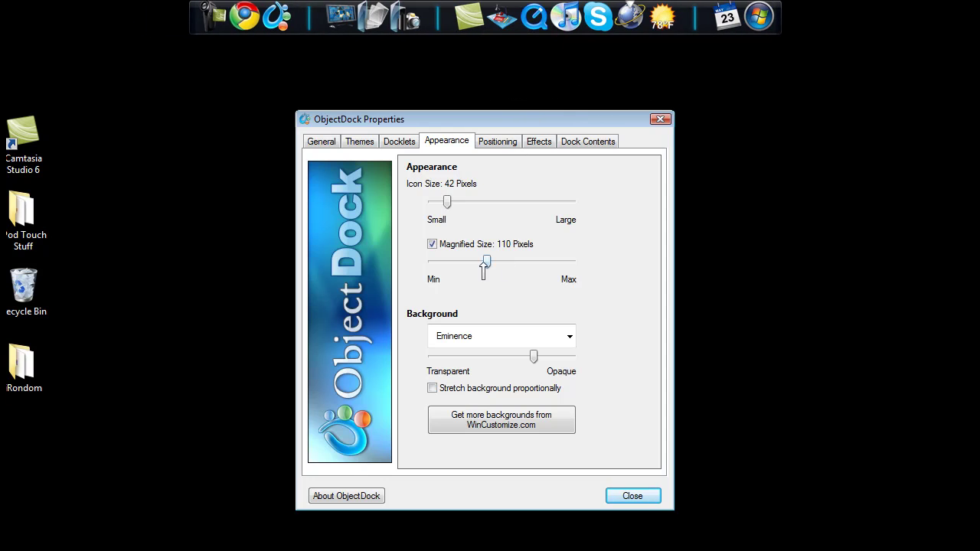
left_click_drag(485, 264, 440, 264)
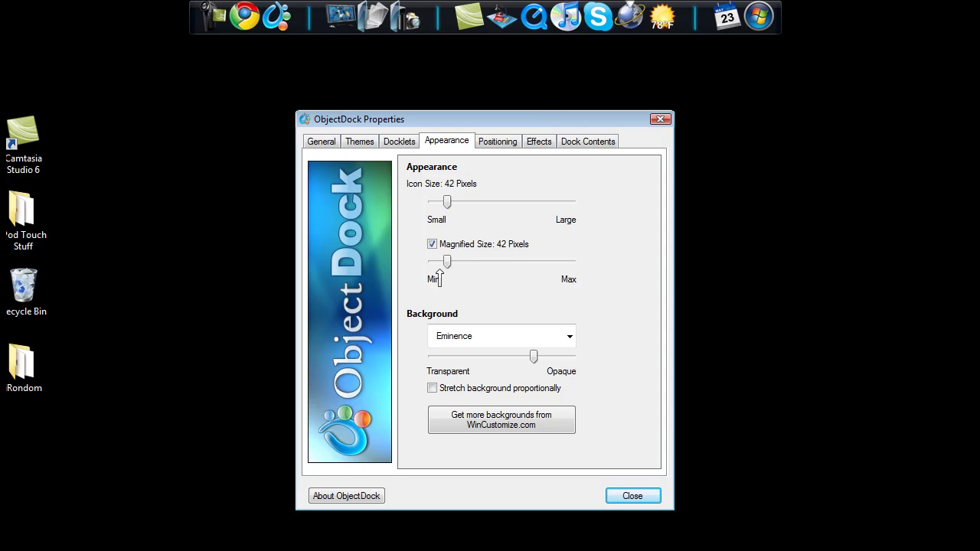
left_click_drag(447, 264, 548, 264)
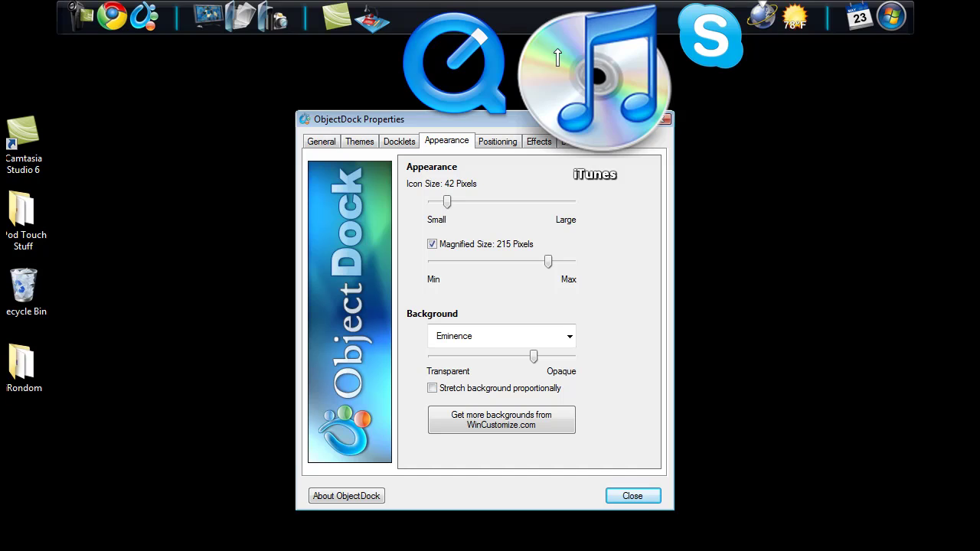
left_click_drag(549, 264, 487, 263)
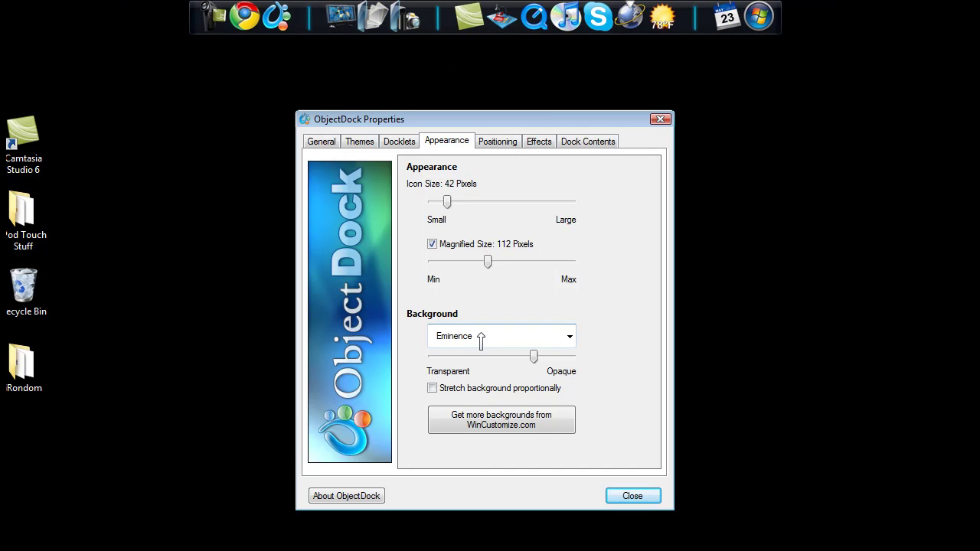
left_click(568, 340)
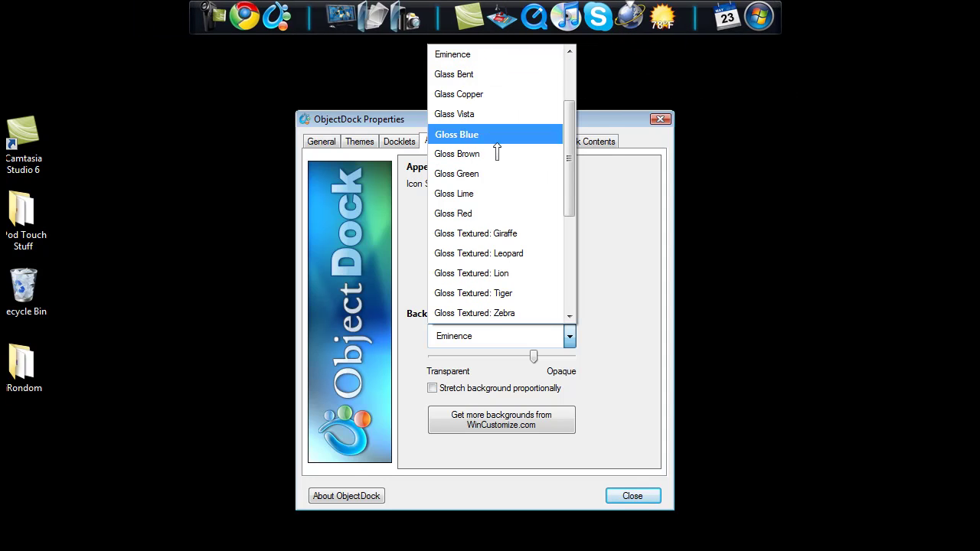
left_click(486, 115)
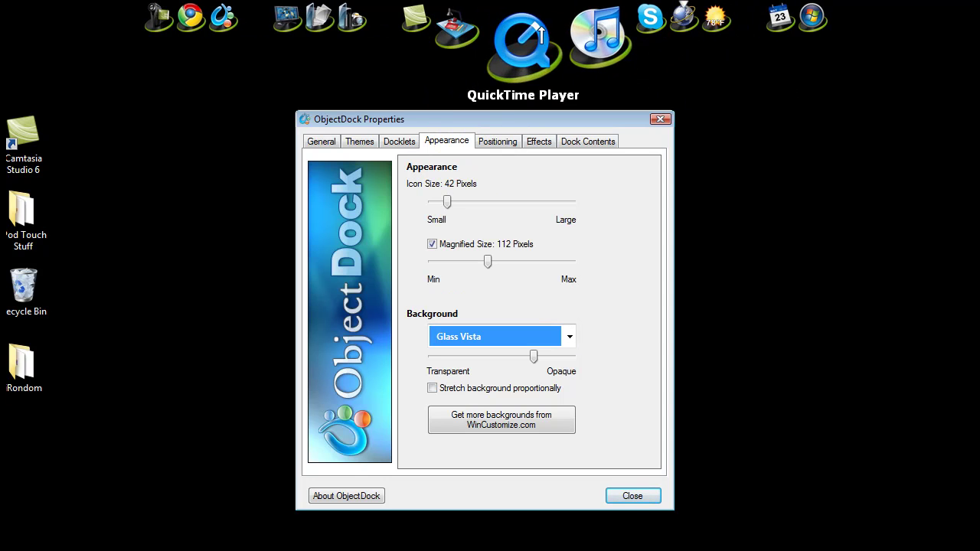
left_click(526, 337)
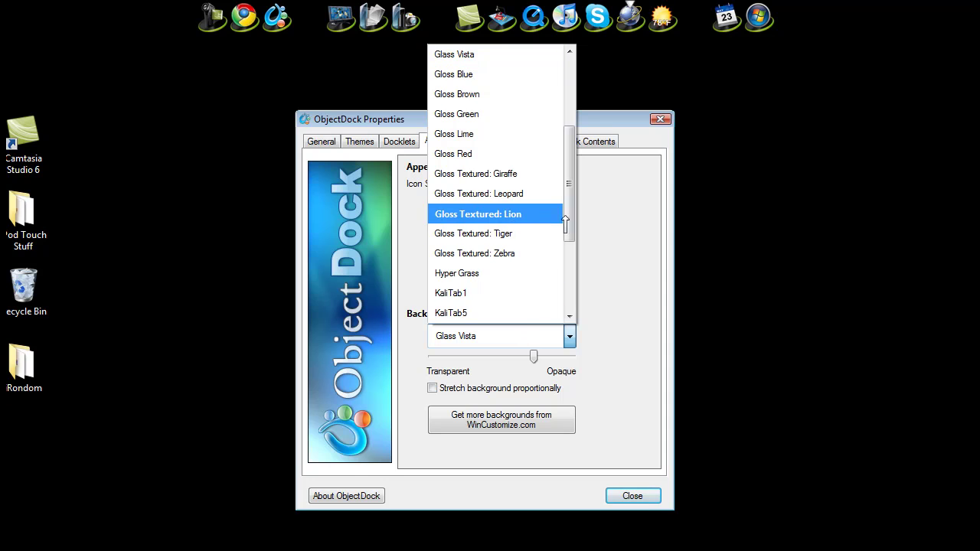
left_click_drag(572, 201, 568, 136)
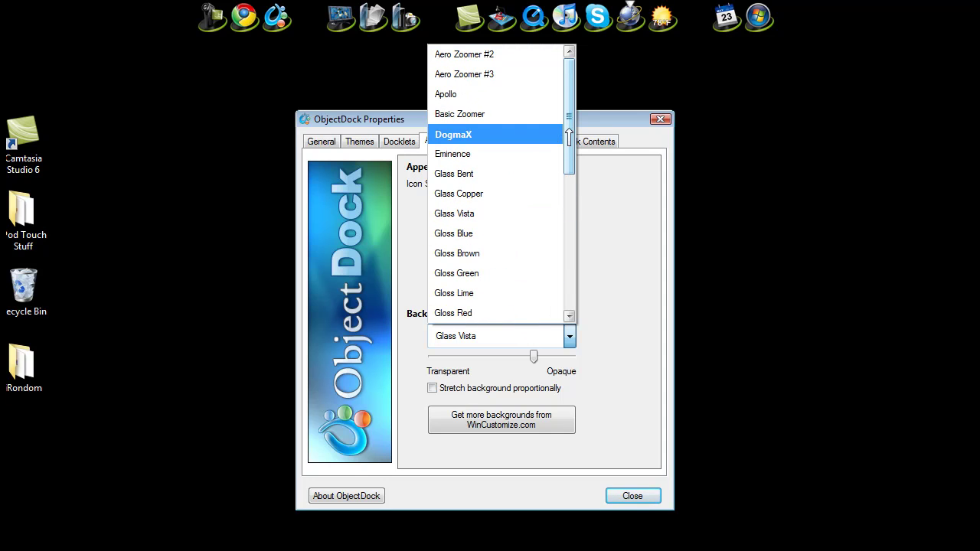
left_click_drag(569, 136, 569, 94)
left_click(477, 155)
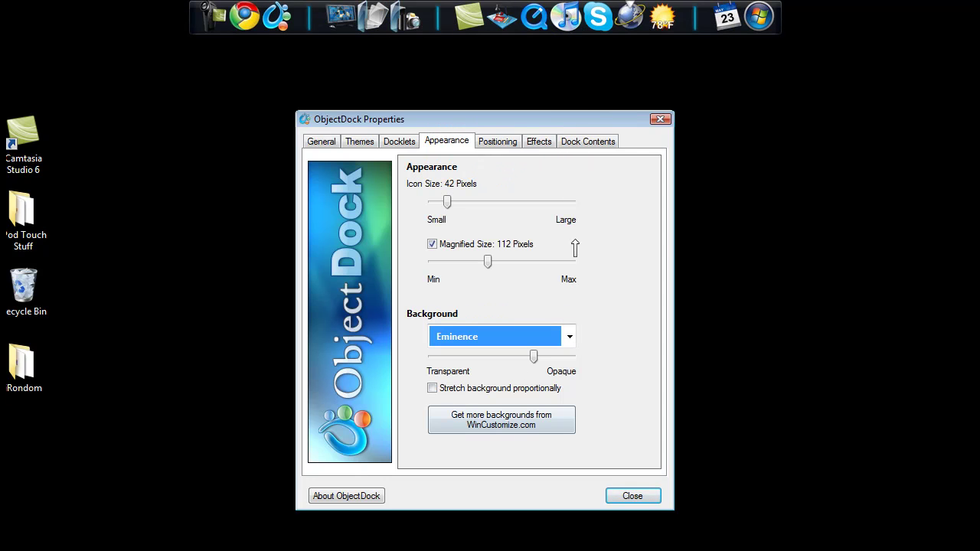
Try the Bottom, Left and Right screen edges, then leave the dock on the Top edge
left_click(501, 144)
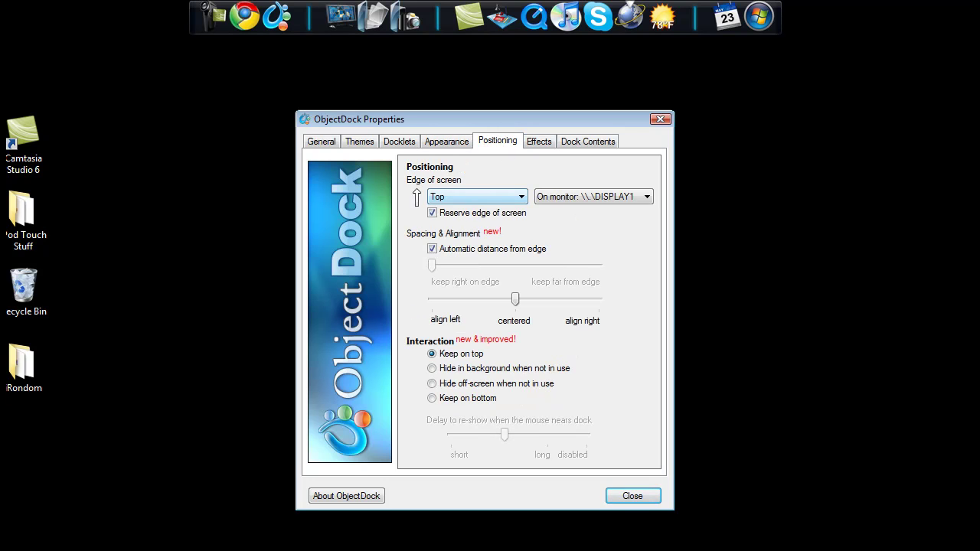
left_click(482, 198)
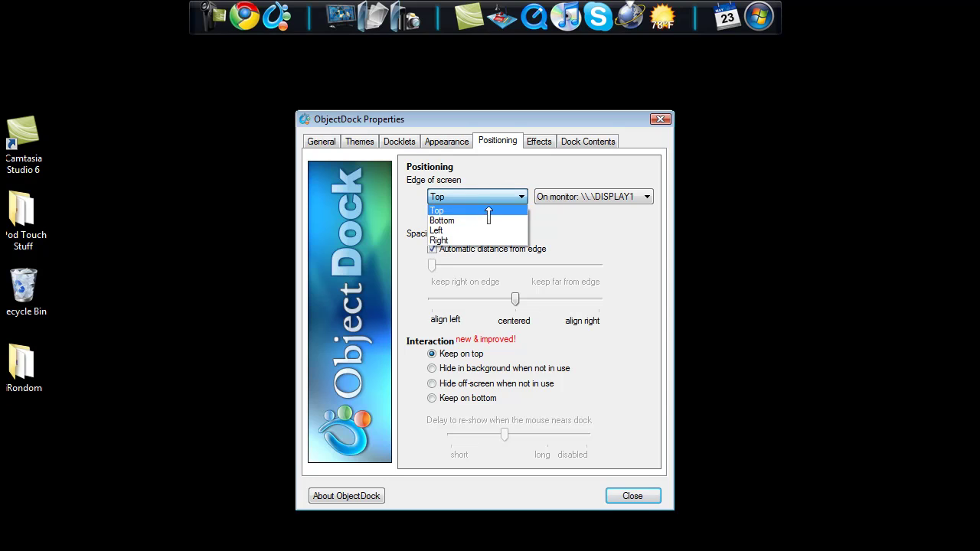
left_click(478, 222)
left_click(486, 198)
left_click(478, 211)
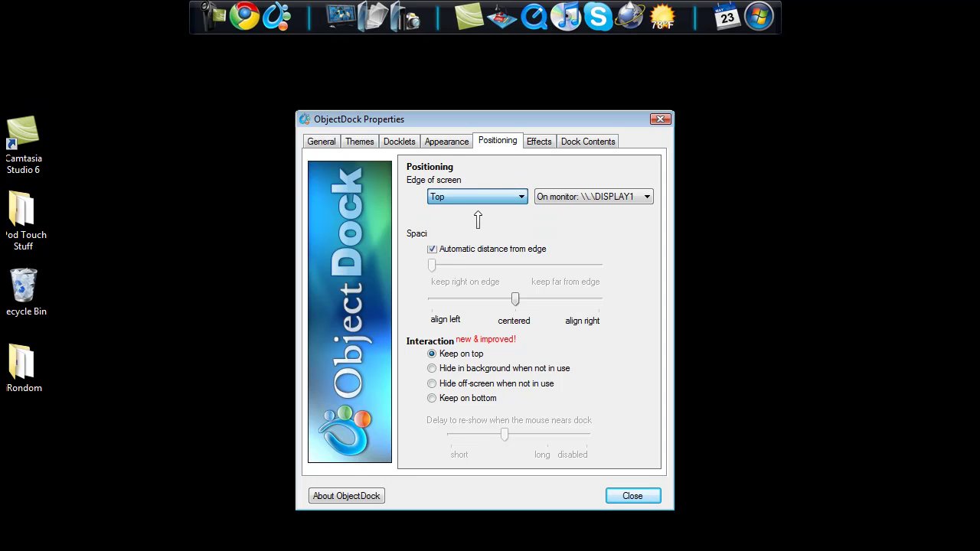
left_click(494, 197)
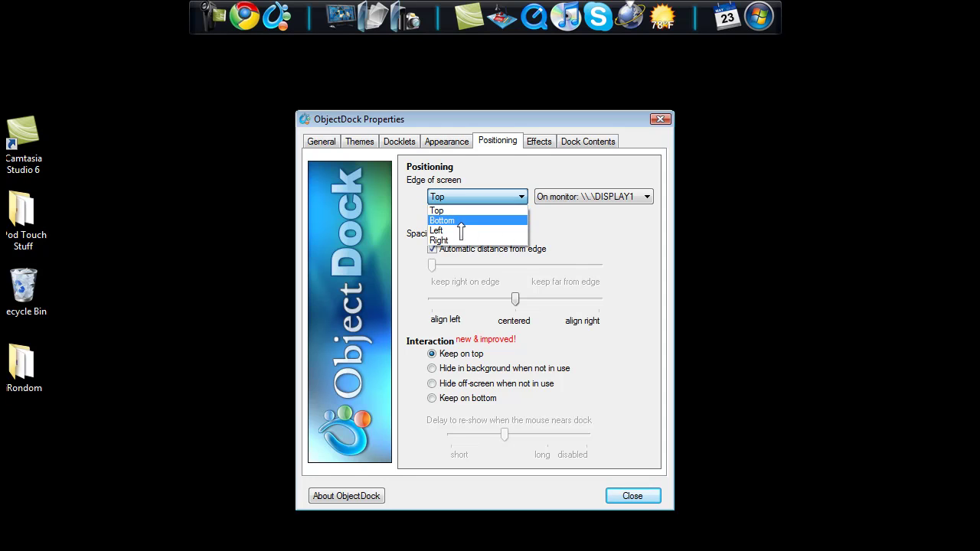
left_click(462, 230)
left_click(458, 197)
left_click(448, 238)
left_click(465, 200)
left_click(460, 211)
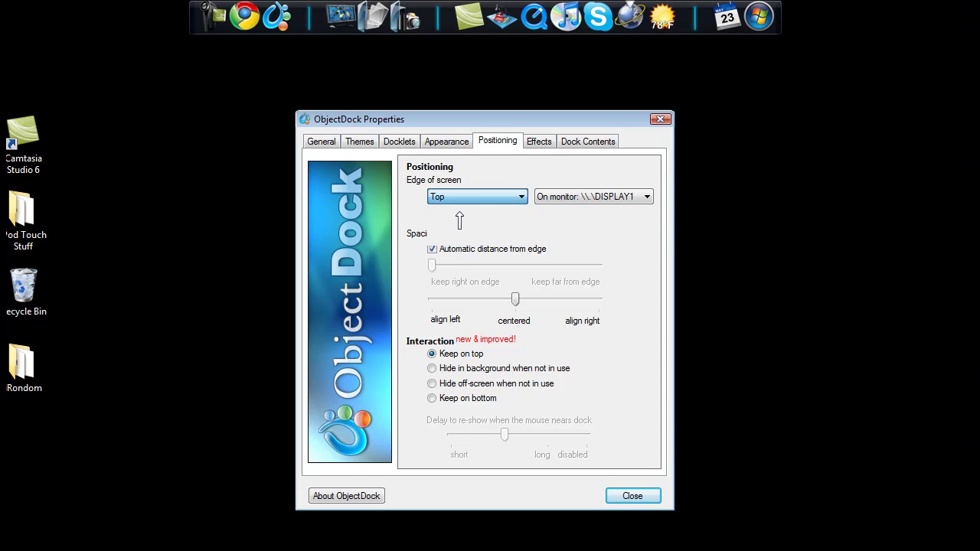
Move the dock to monitor DISPLAY2, then back to DISPLAY1
left_click(595, 198)
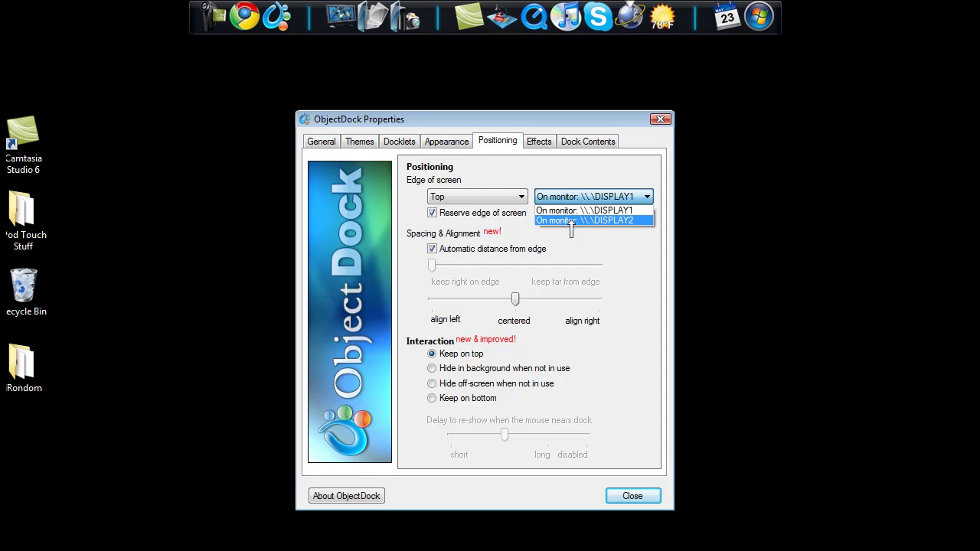
left_click(570, 221)
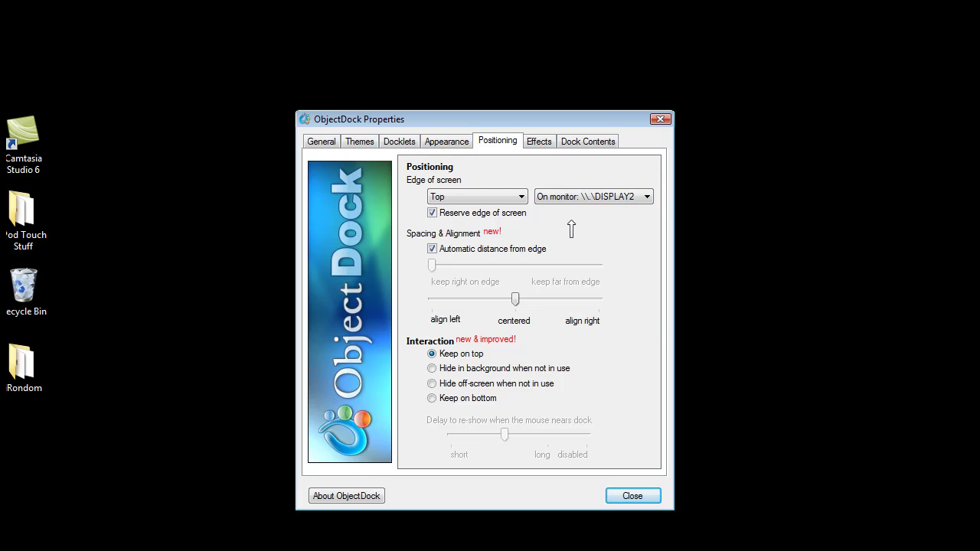
left_click(580, 200)
left_click(586, 211)
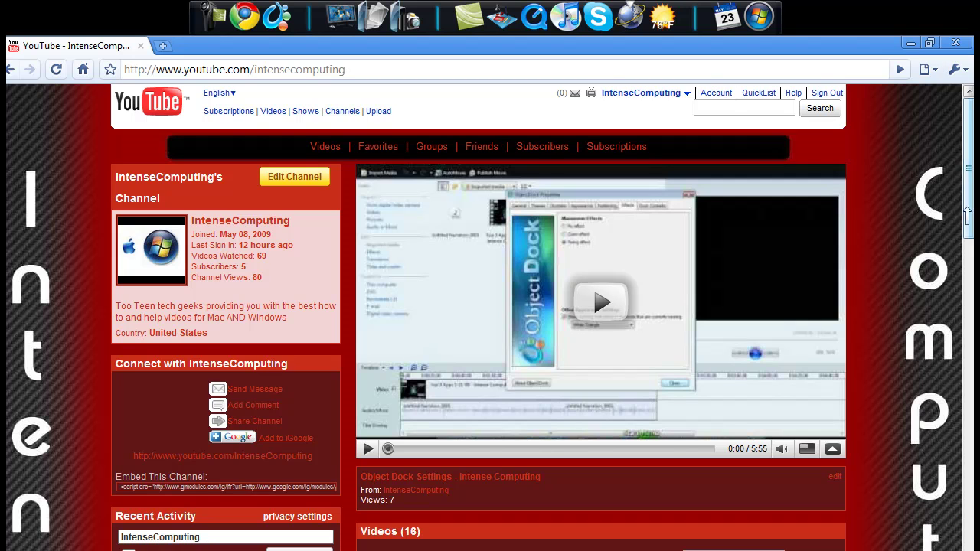
Open the Pictures folder in Explorer from the dock, then close its window
scroll(954, 213, "down", 3)
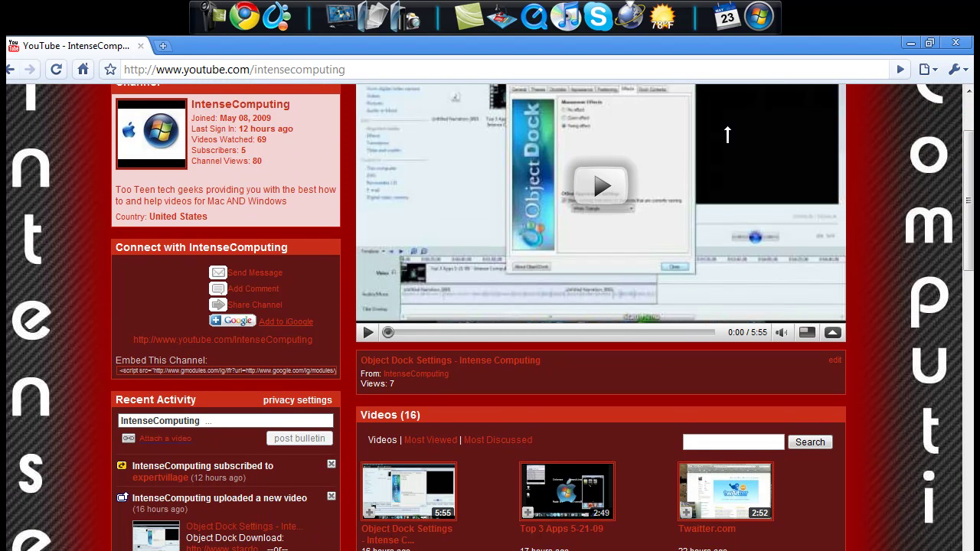
left_click(367, 19)
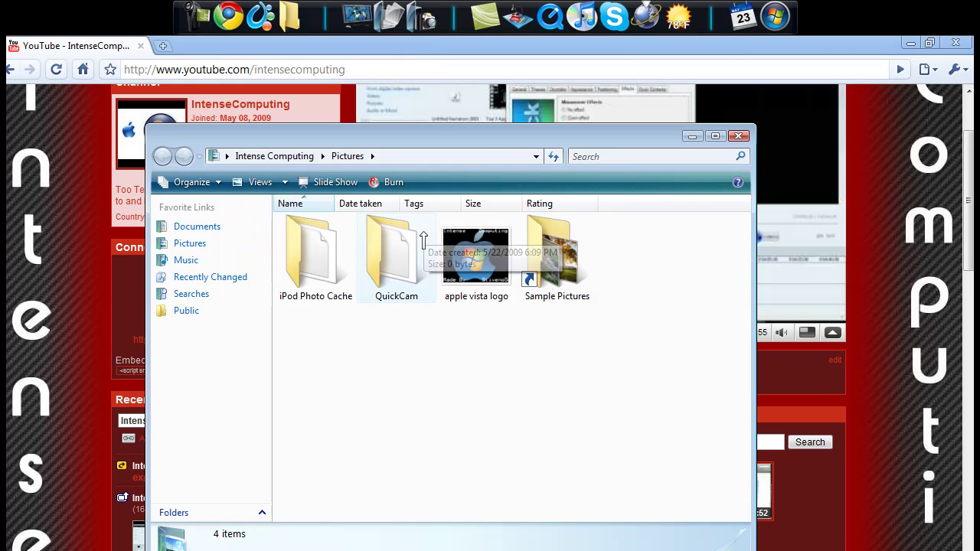
left_click_drag(429, 68, 421, 21)
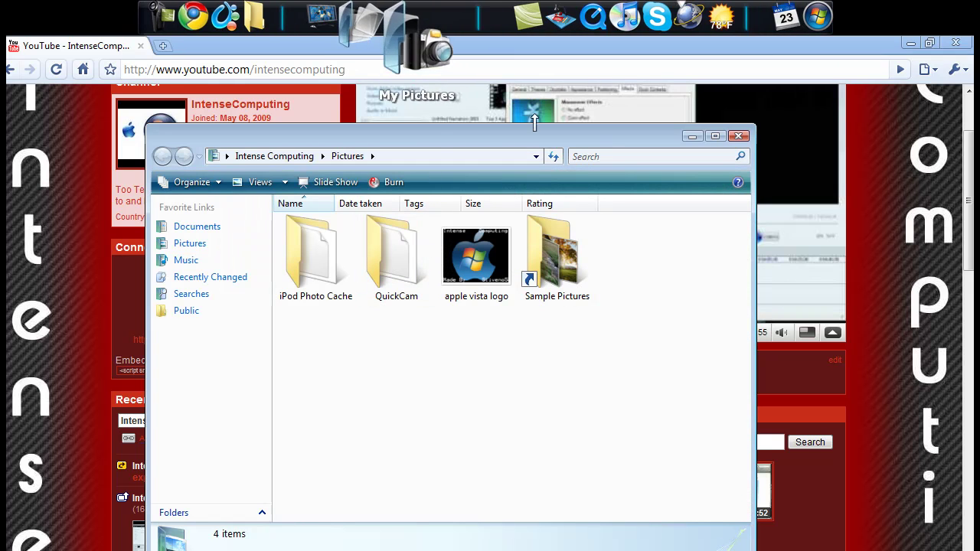
left_click(740, 138)
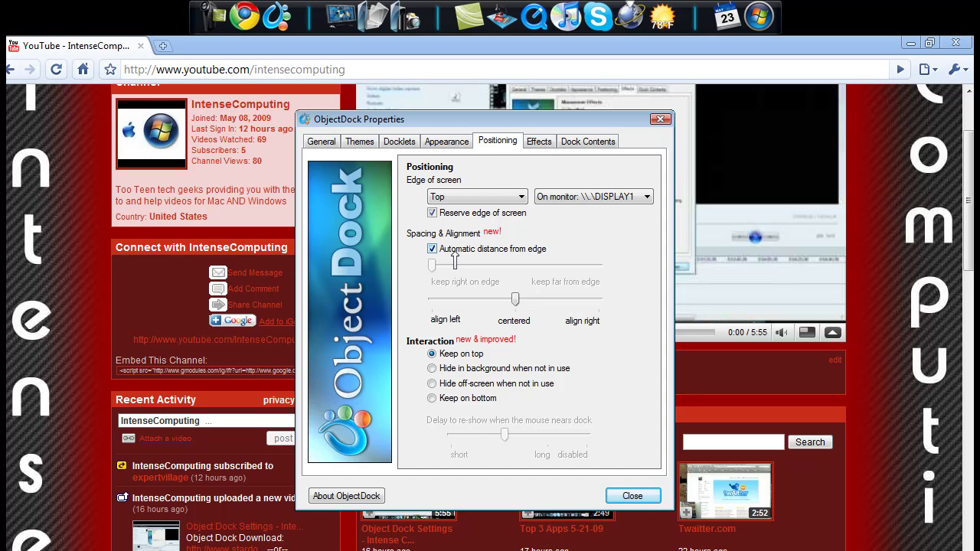
Toggle automatic distance from edge off and back on, then choose Hide in background when not in use
left_click(432, 249)
mouse_move(432, 265)
left_mouse_down()
mouse_move(562, 274)
mouse_move(597, 268)
mouse_move(567, 257)
mouse_move(599, 262)
mouse_move(394, 262)
mouse_move(436, 265)
left_mouse_up()
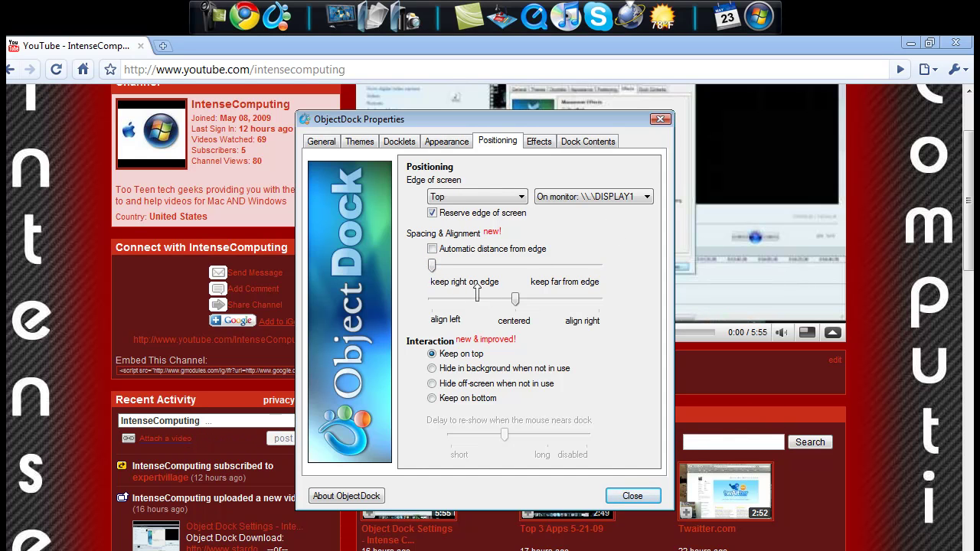
left_click(432, 249)
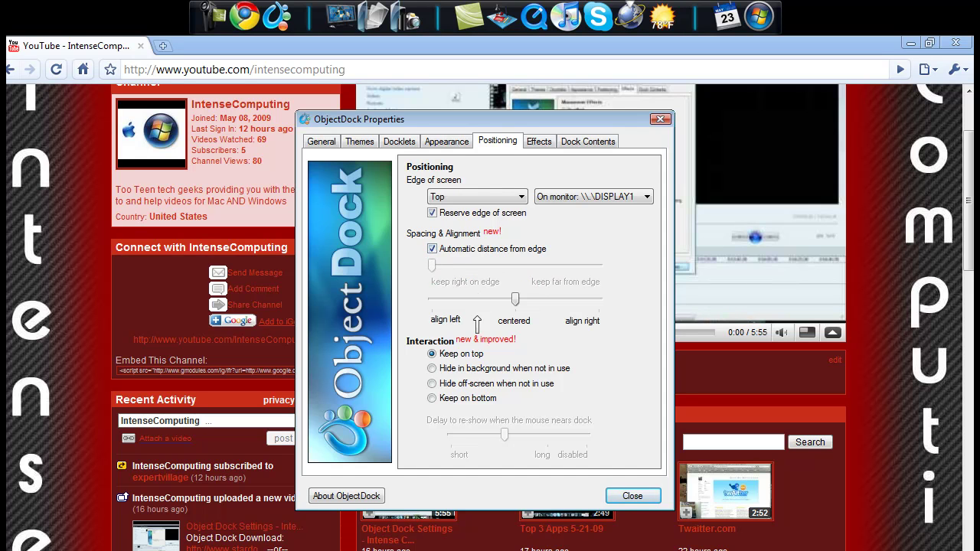
left_click(501, 371)
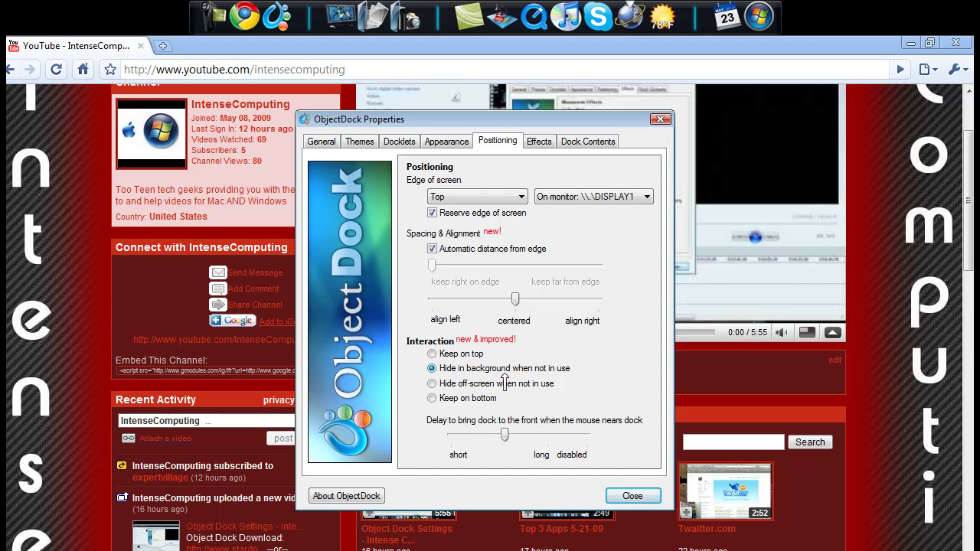
left_click(902, 154)
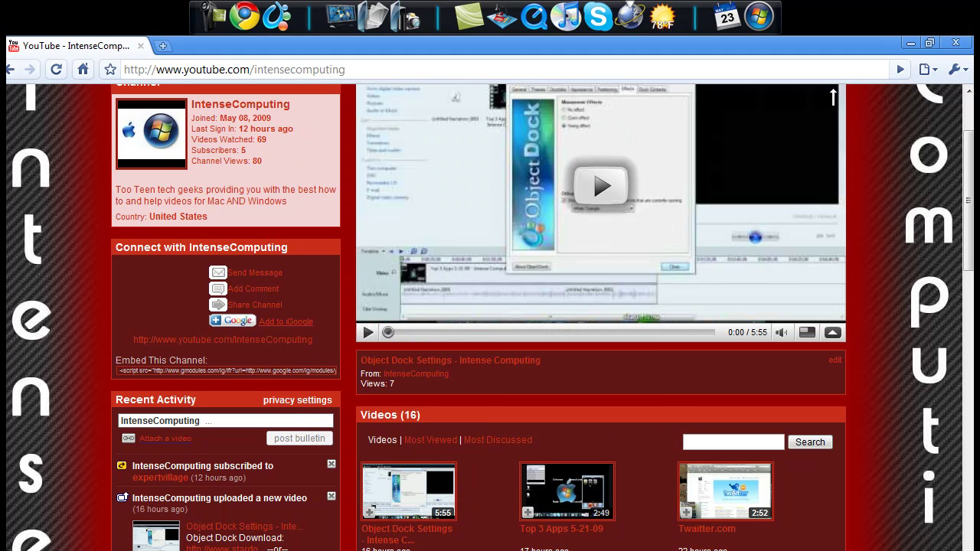
left_click(272, 17)
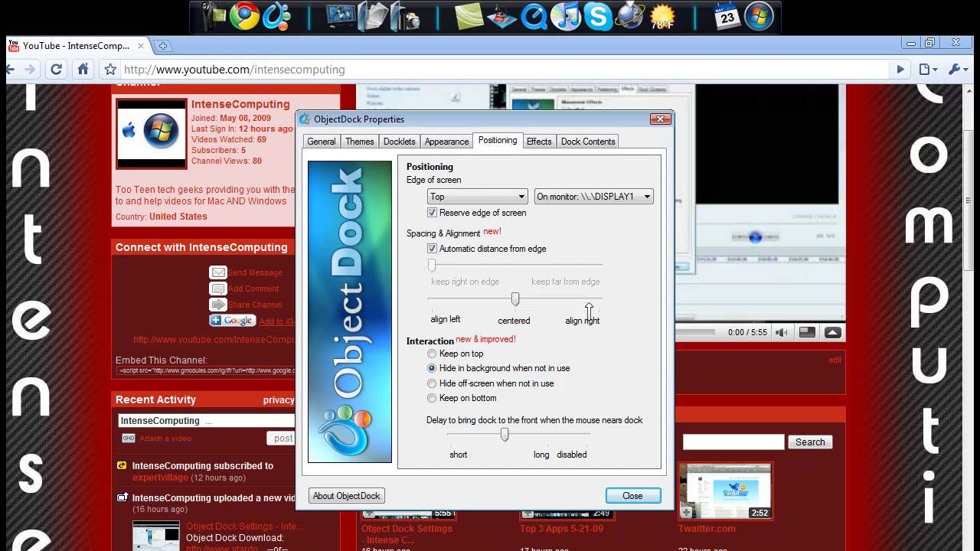
Try the Hide off-screen behaviour over the browser, then reopen the dock's settings
left_click(469, 385)
left_click(781, 252)
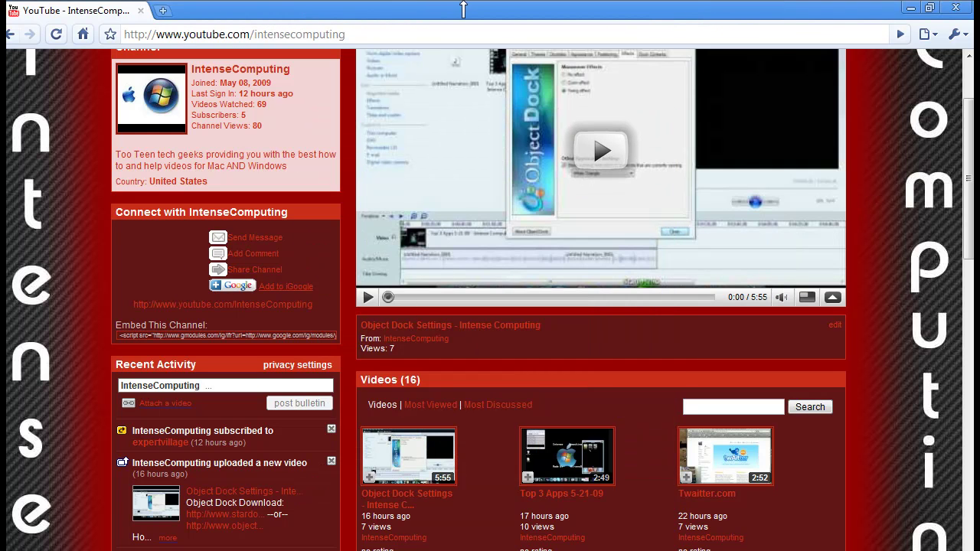
mouse_move(494, 11)
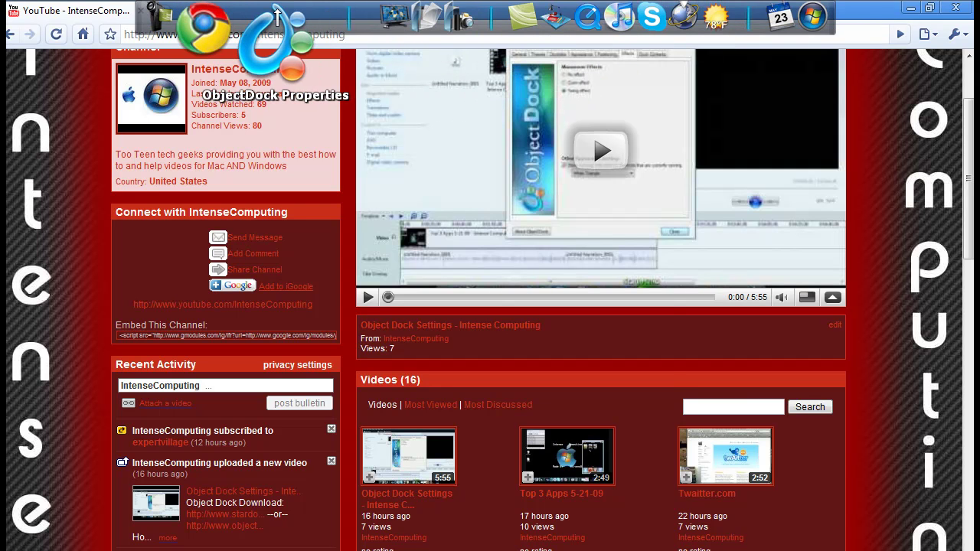
left_click(277, 14)
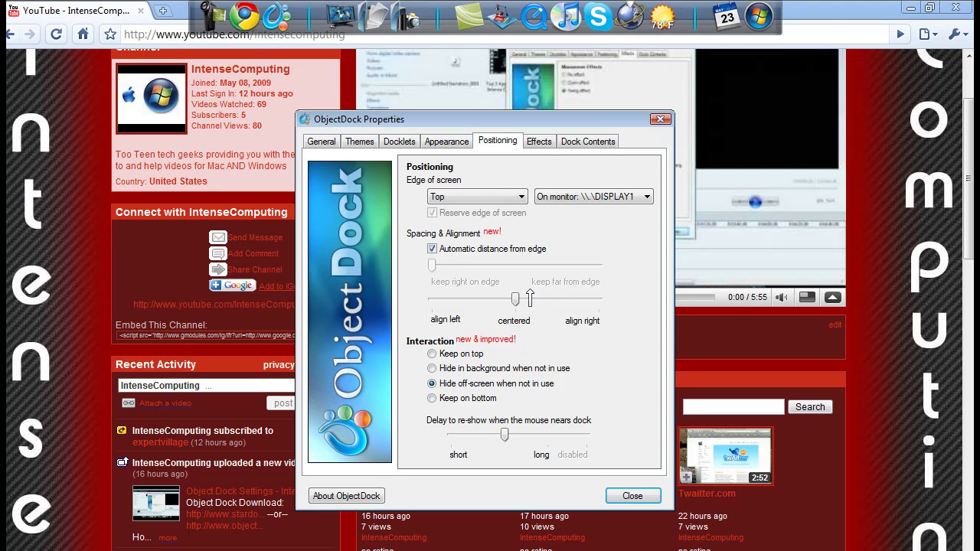
Try Keep on bottom, then reopen the settings and choose Keep on top
left_click(432, 398)
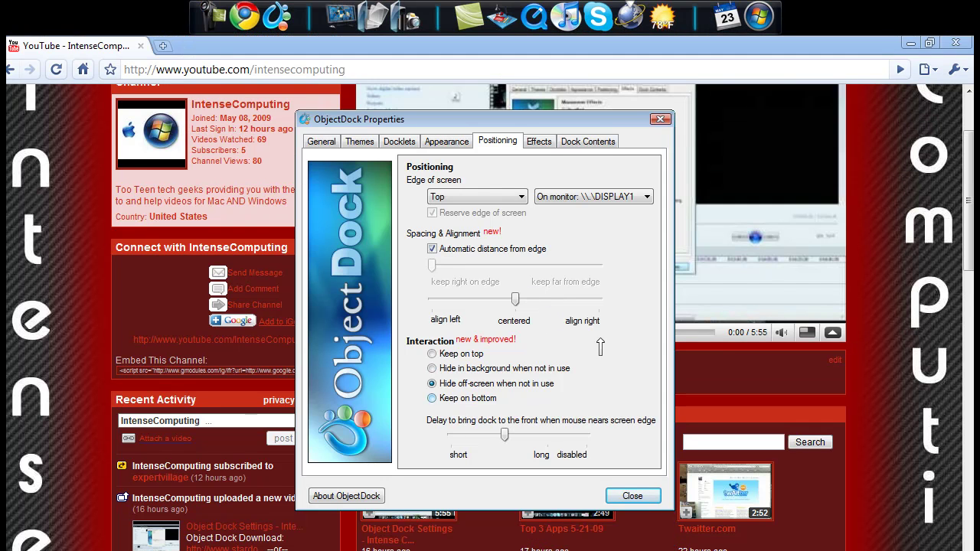
left_click(633, 495)
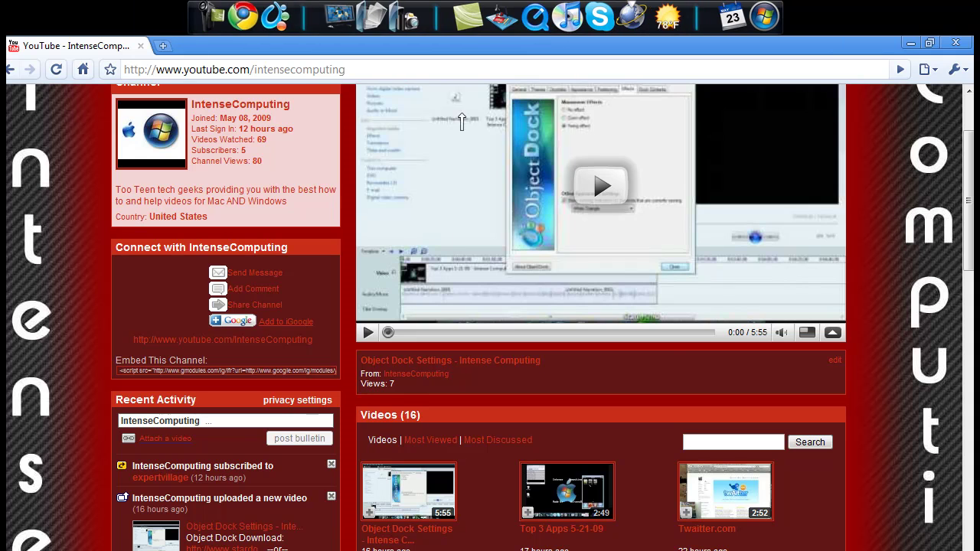
left_click(275, 22)
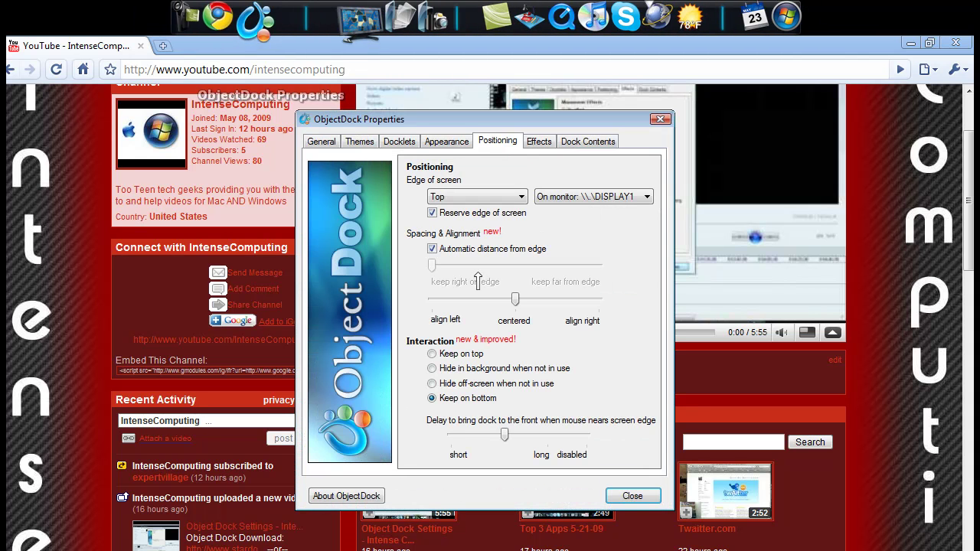
left_click(433, 354)
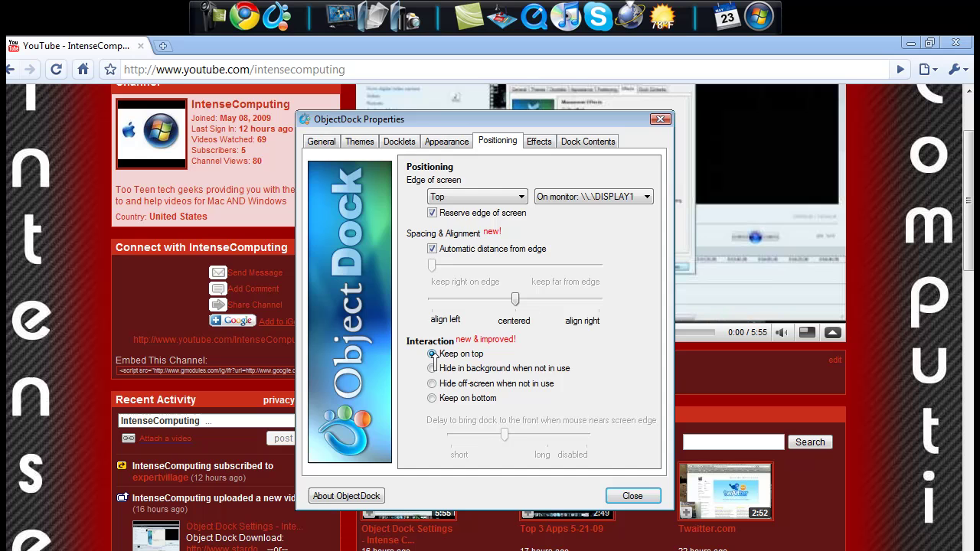
On the Effects page, try the None, Zoom and Swing mouseover effects, then settle on Zoom
left_click(541, 143)
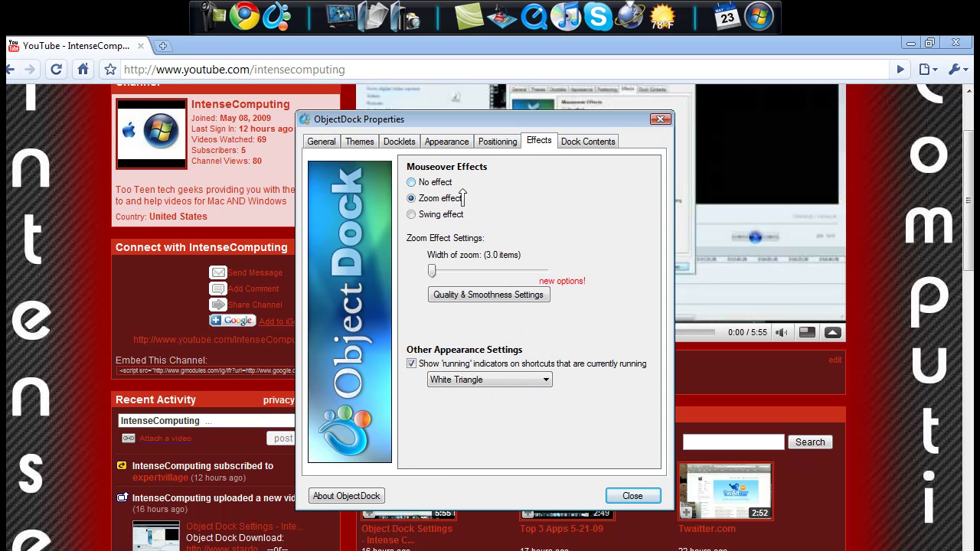
left_click(436, 184)
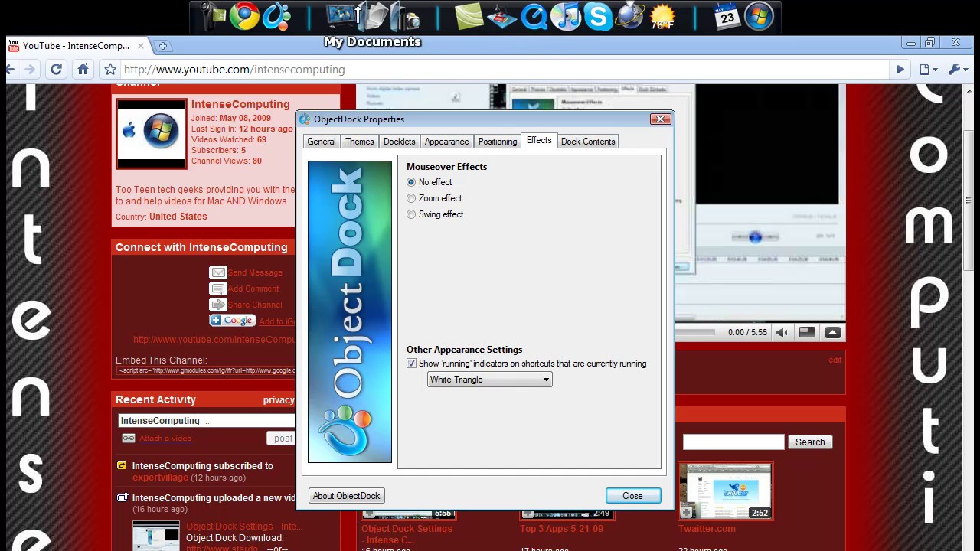
left_click(412, 200)
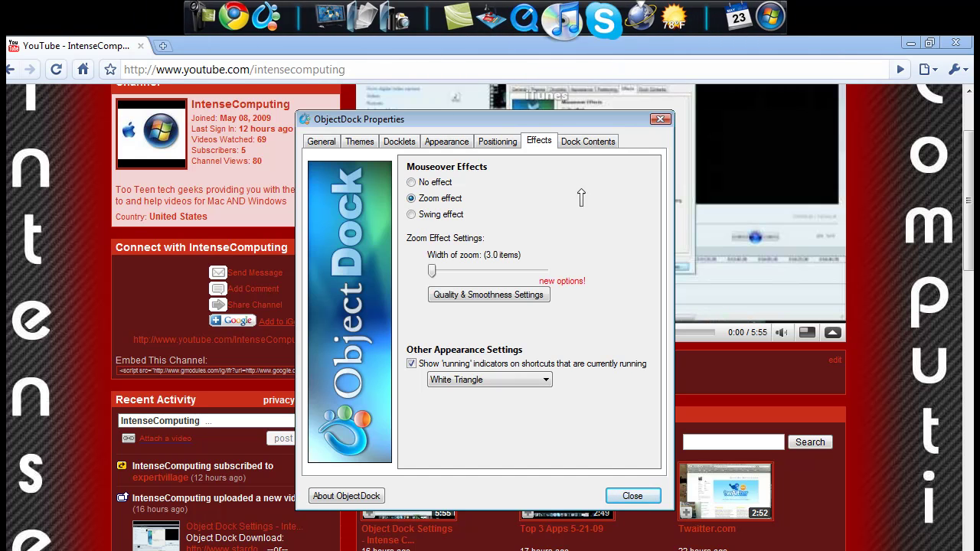
left_click(413, 215)
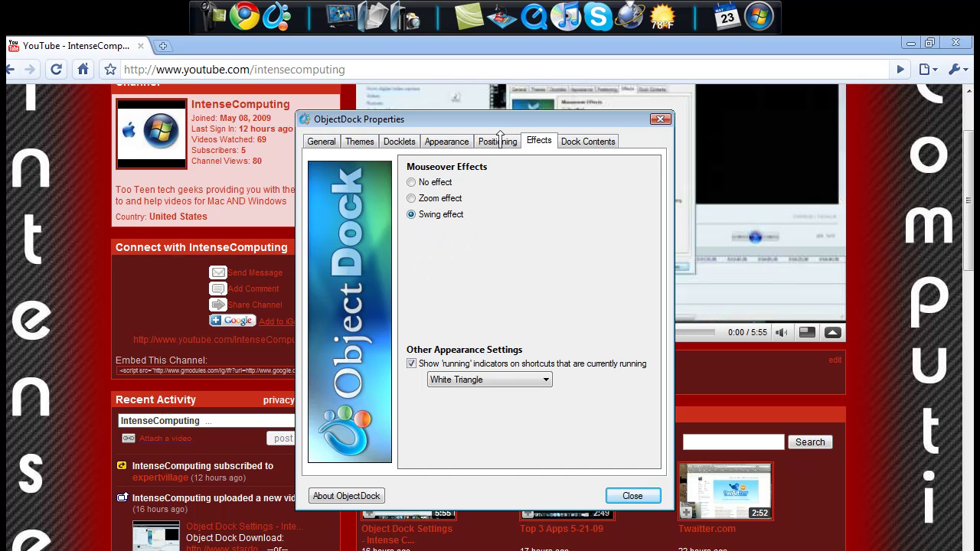
left_click(445, 203)
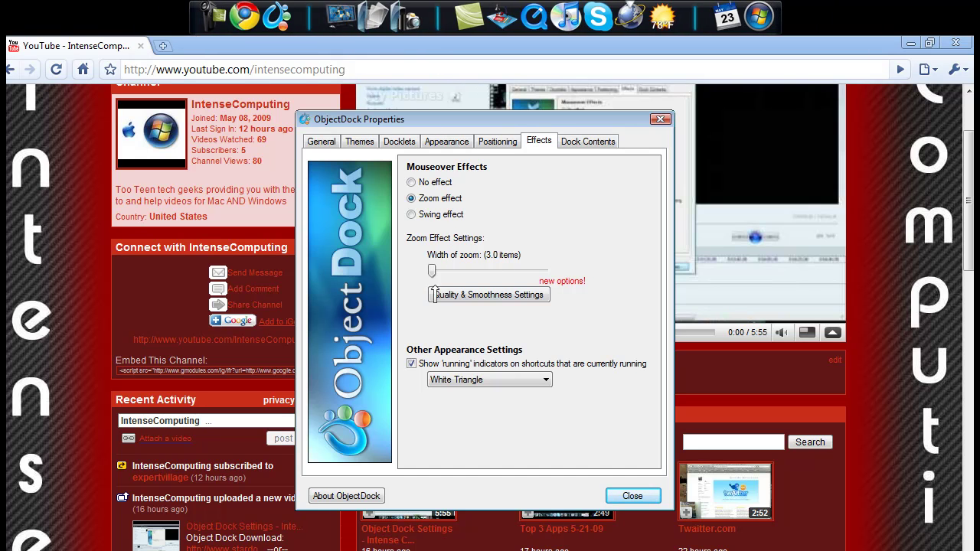
Set the zoom width to 3.0 items after trying 10.0, and review the quality and smoothness settings
left_click_drag(433, 273, 544, 273)
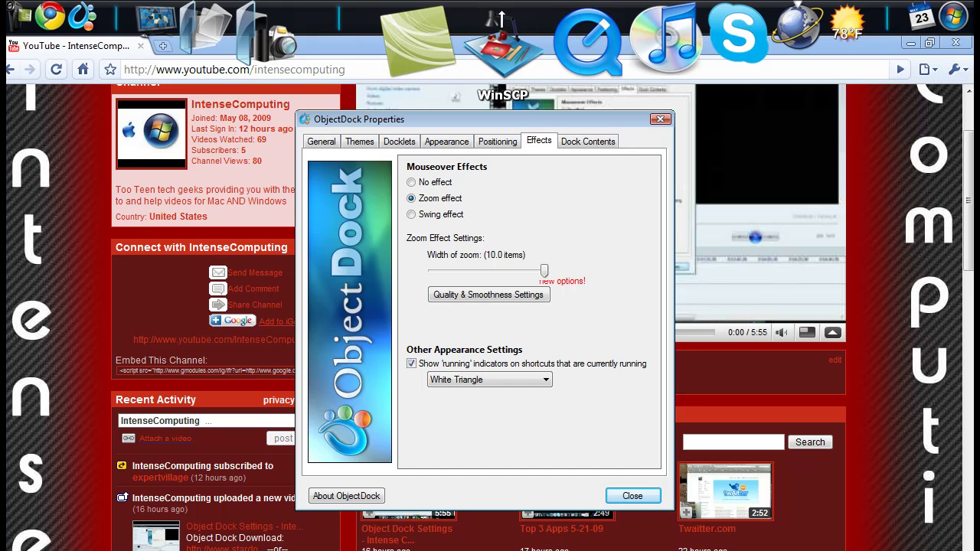
left_click_drag(541, 273, 432, 273)
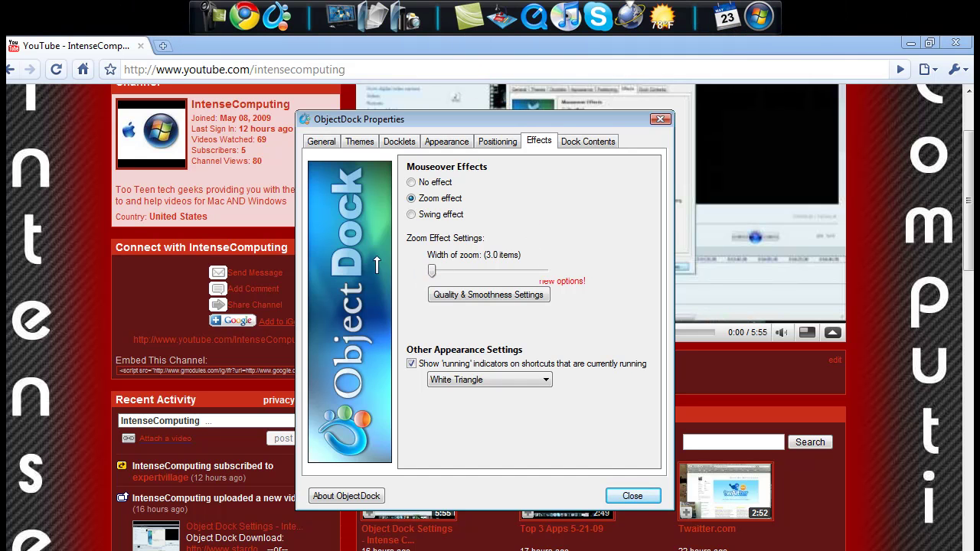
left_click(474, 296)
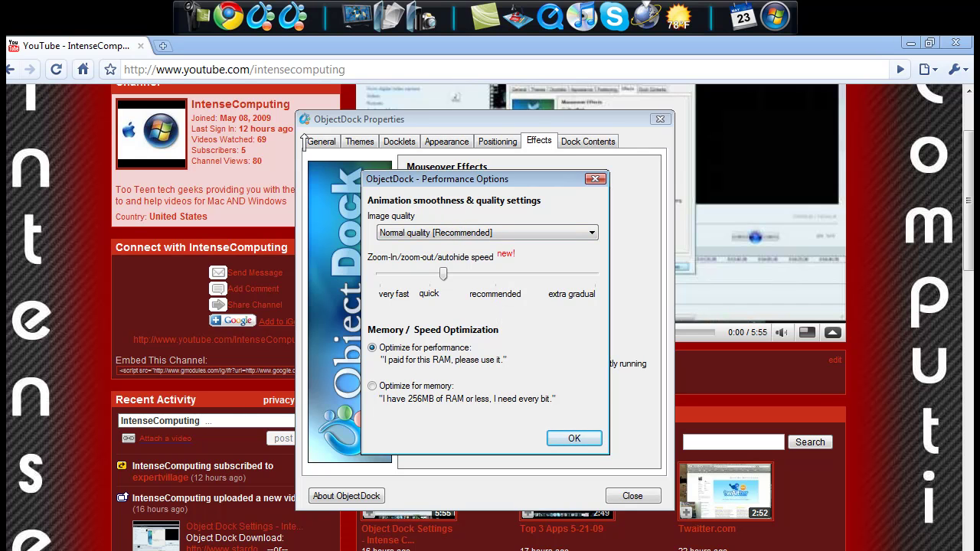
left_click(575, 439)
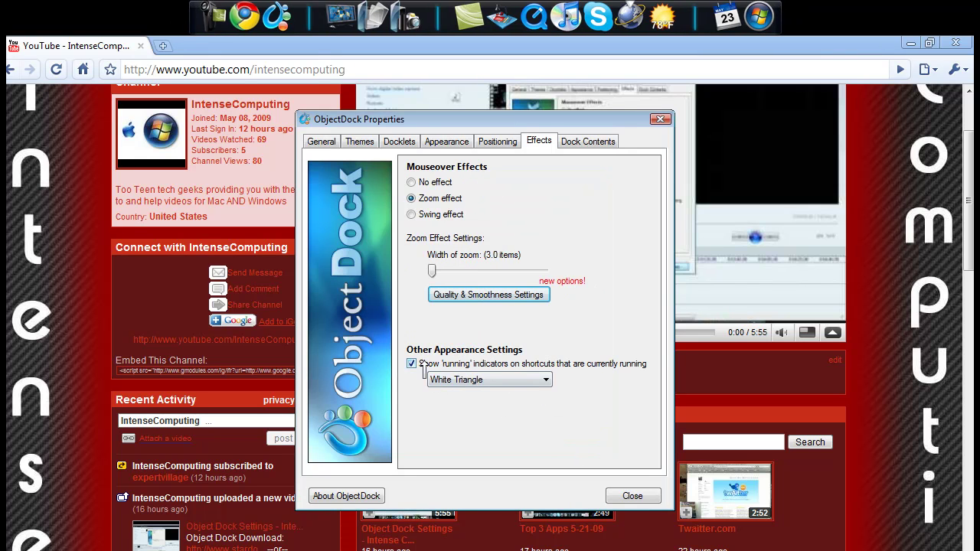
On Dock Contents, choose 'Display my icons only' and drag the iPod Touch Stuff folder onto the dock
left_click(584, 142)
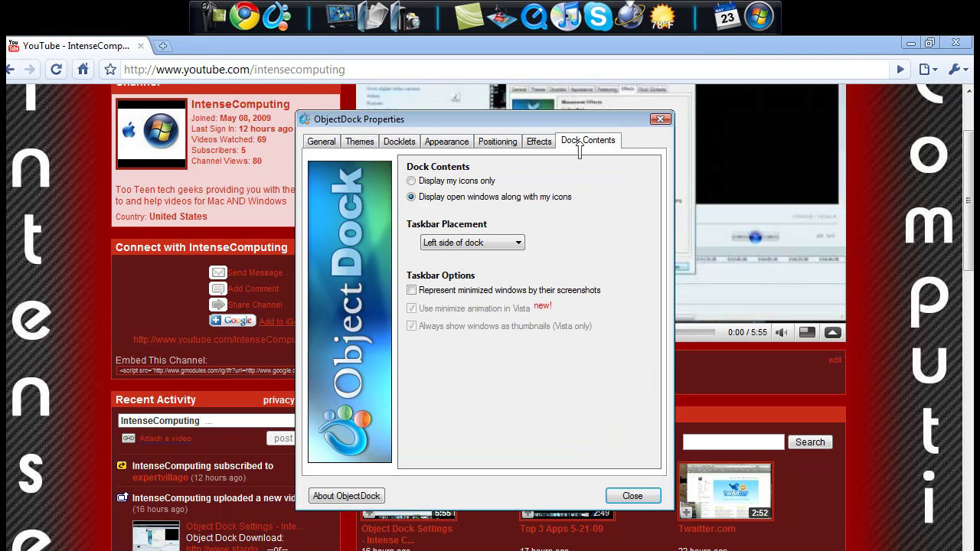
left_click(446, 189)
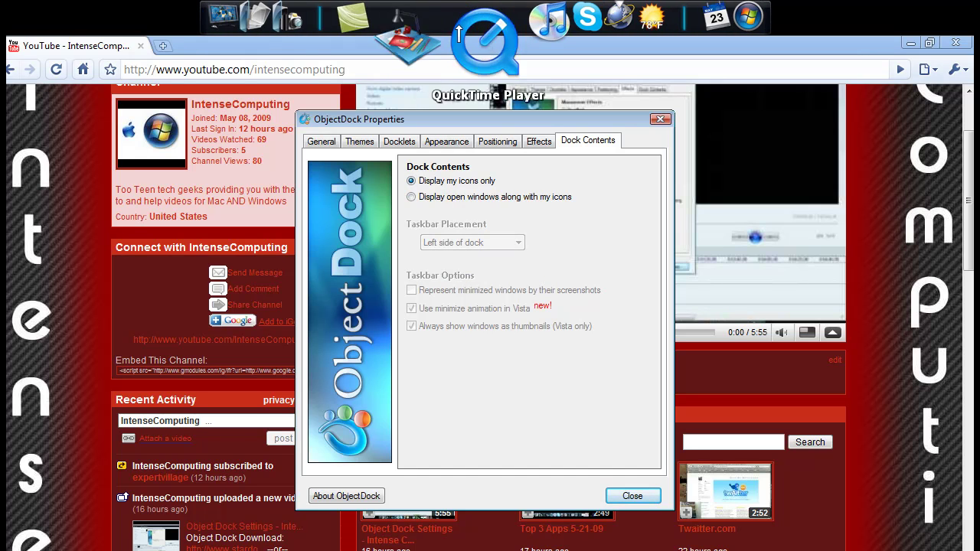
left_click(910, 43)
left_click_drag(27, 245, 386, 43)
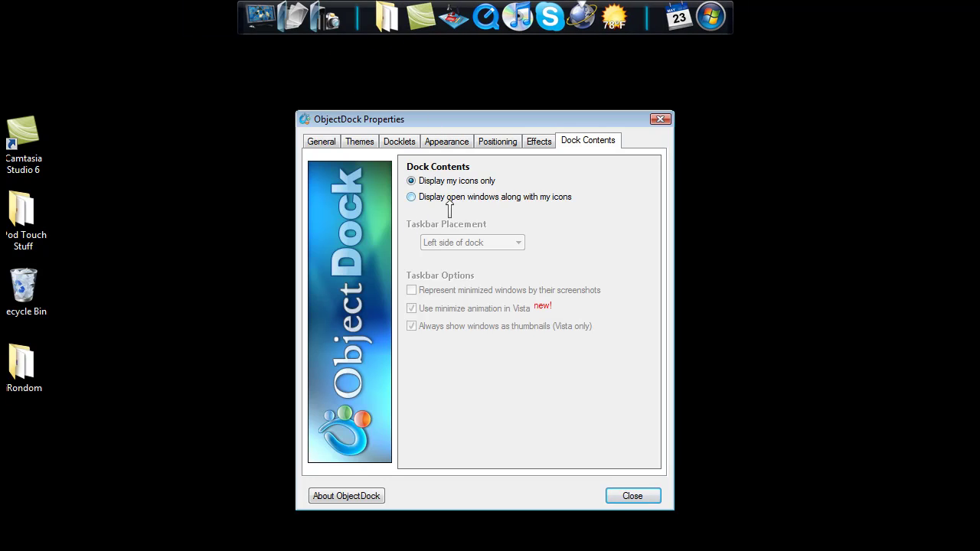
Select 'Display open windows along with my icons' and test minimizing and restoring Chrome from the dock
left_click(513, 205)
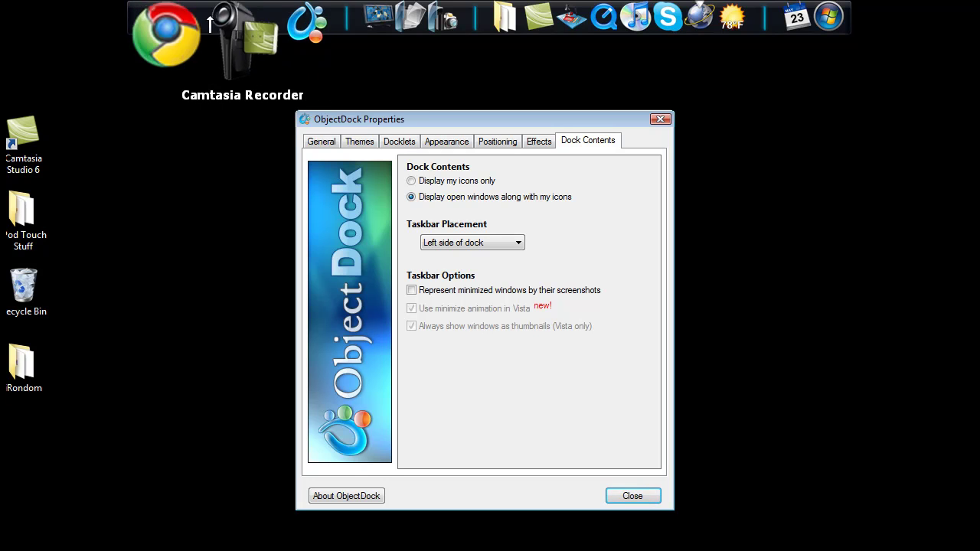
left_click(193, 26)
left_click(193, 27)
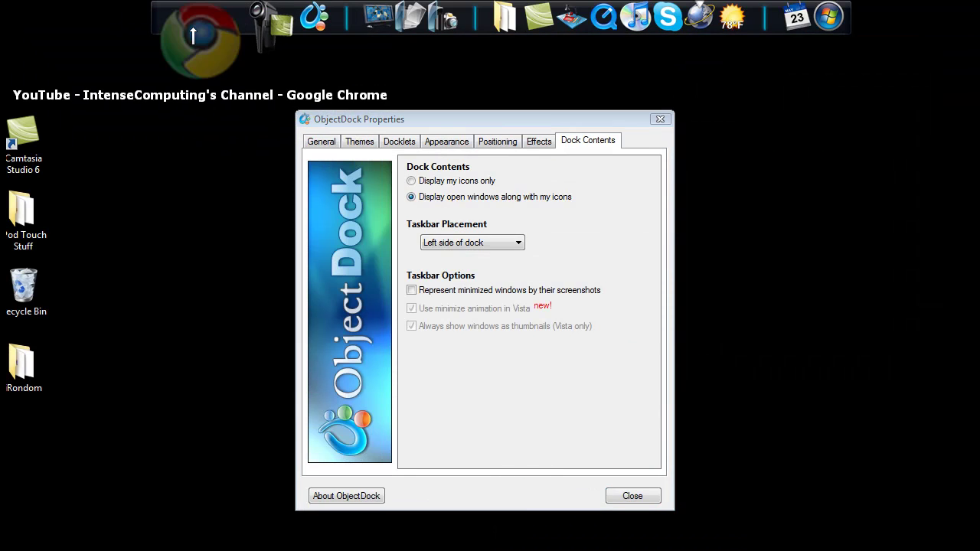
left_click(193, 27)
left_click(261, 35)
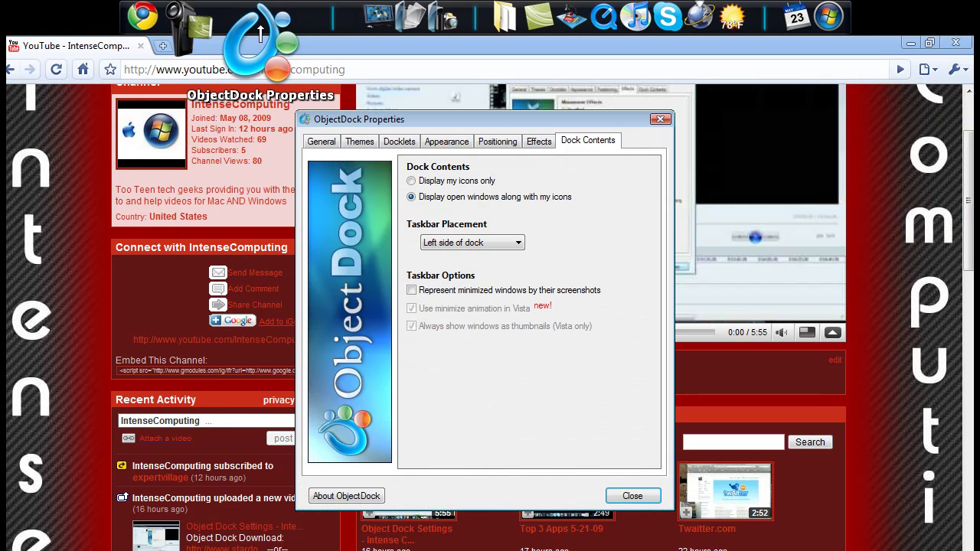
left_click(190, 31)
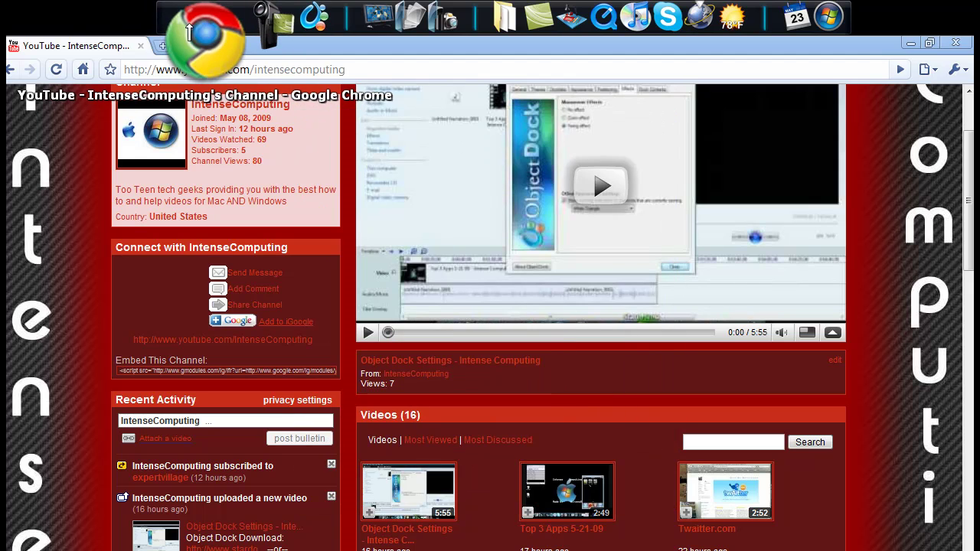
left_click(190, 30)
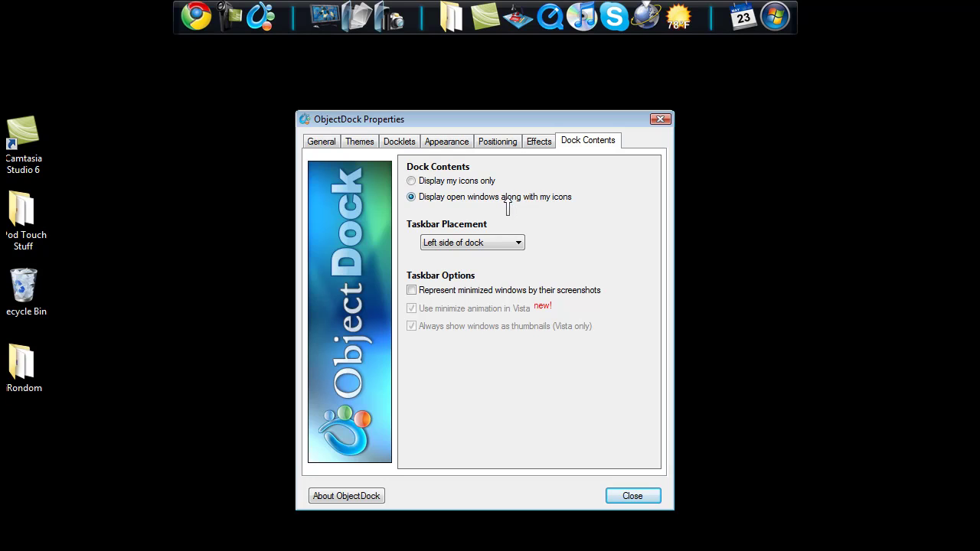
Set Taskbar Placement to the left side of the dock, after trying the right side
left_click(498, 243)
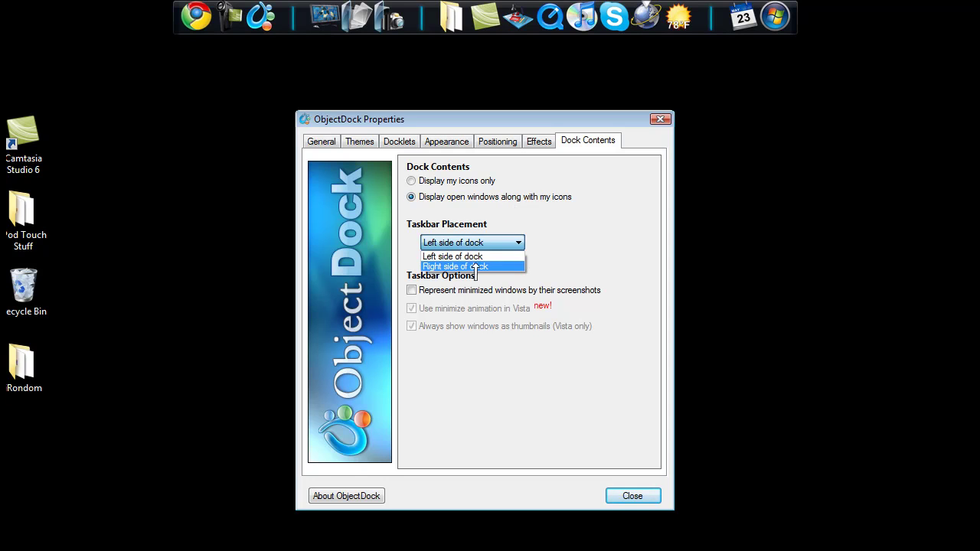
left_click(472, 266)
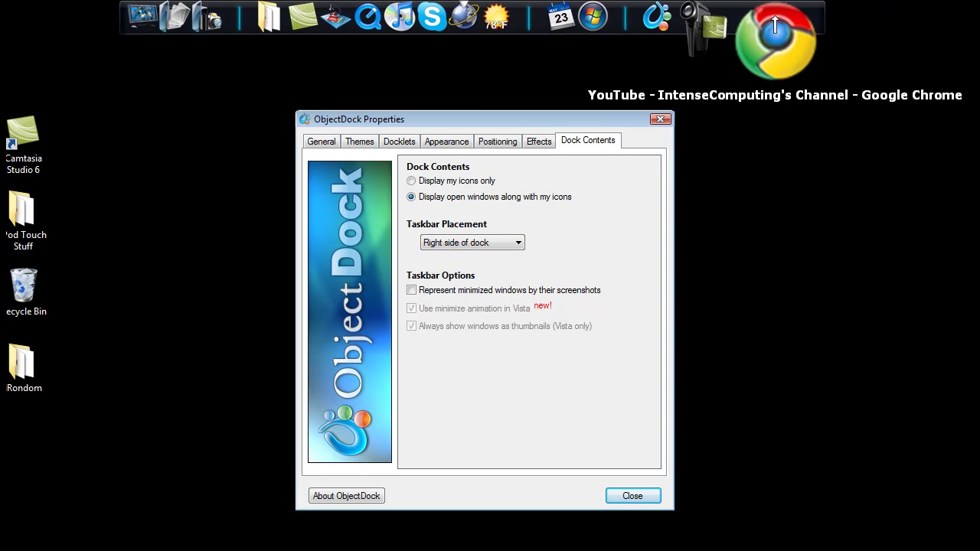
left_click(498, 242)
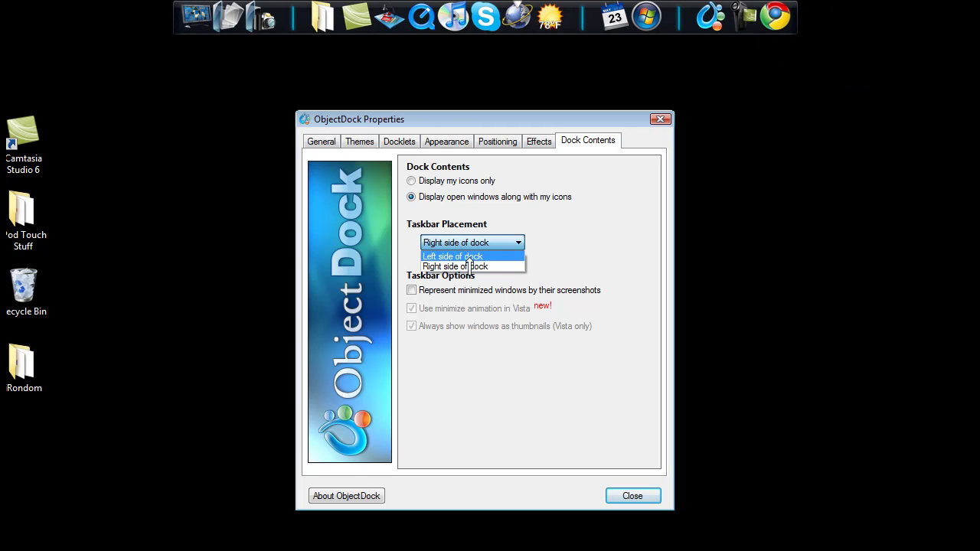
left_click(469, 257)
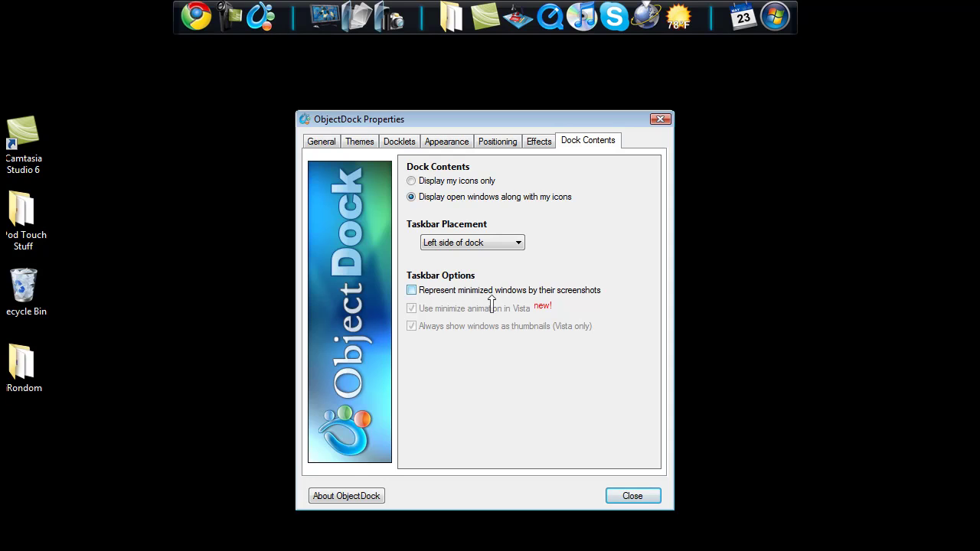
Enable 'Represent minimized windows by their screenshots', testing it by minimizing and restoring Chrome
left_click(562, 291)
left_click(630, 369)
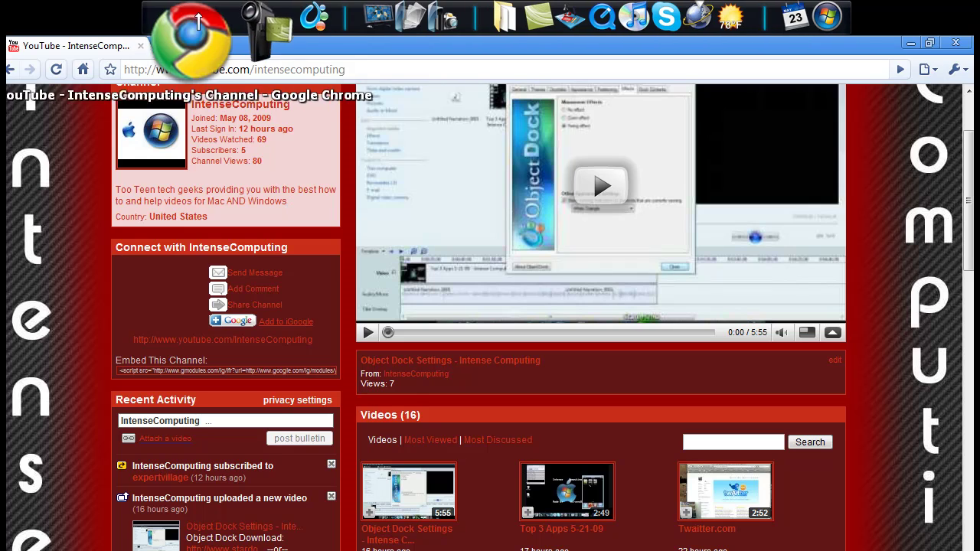
left_click(198, 23)
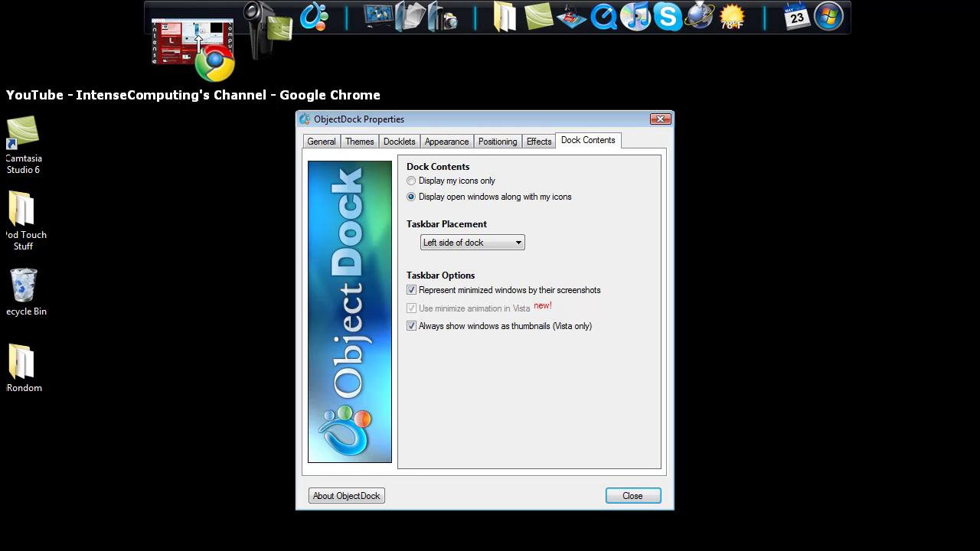
left_click(411, 291)
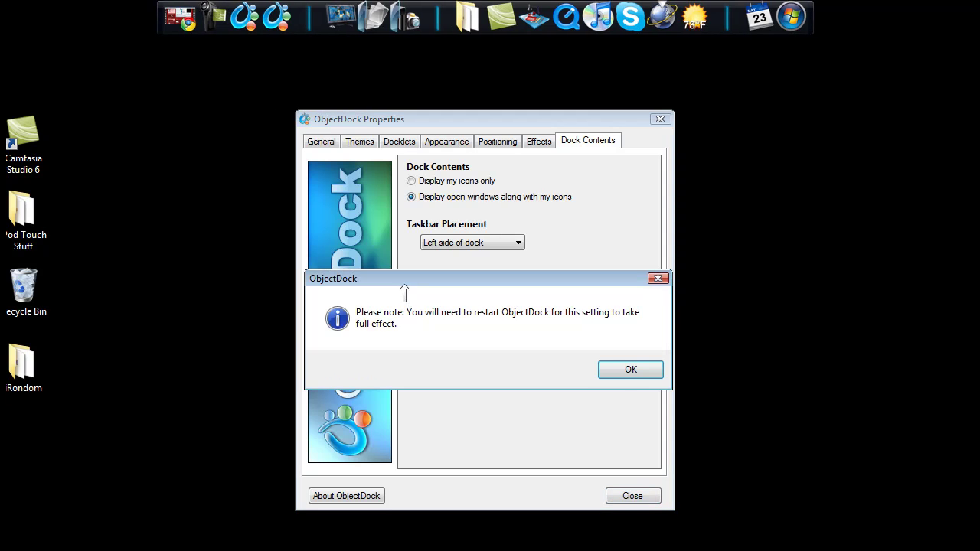
left_click(620, 373)
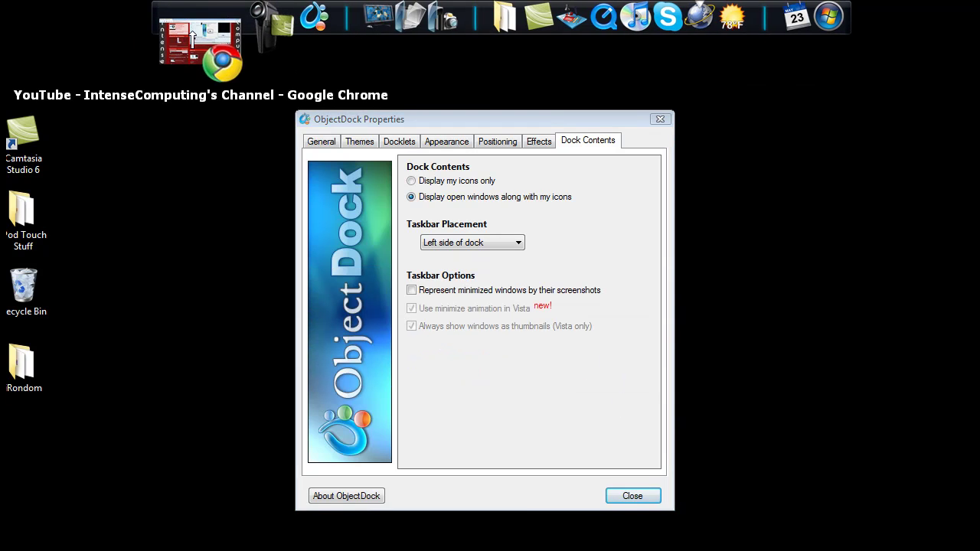
left_click(195, 36)
left_click(203, 40)
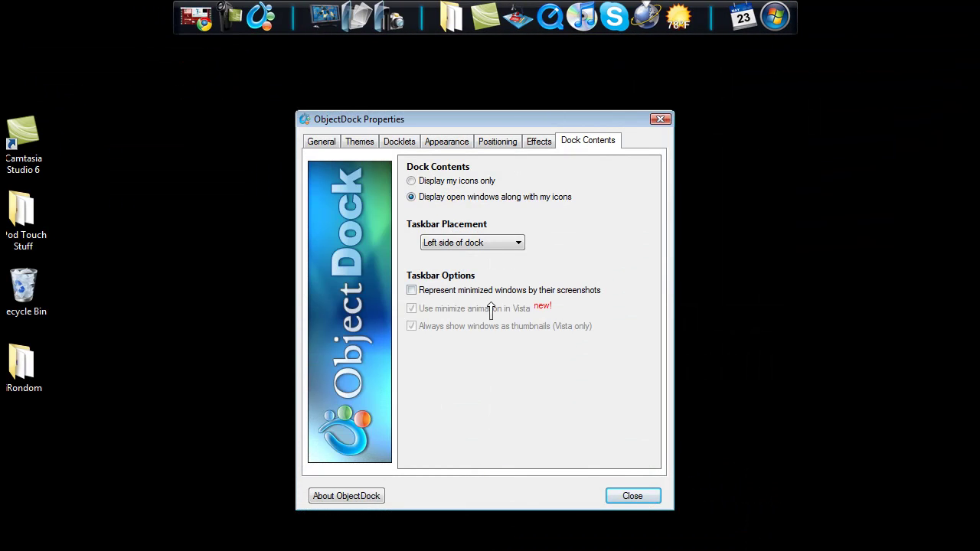
left_click(454, 287)
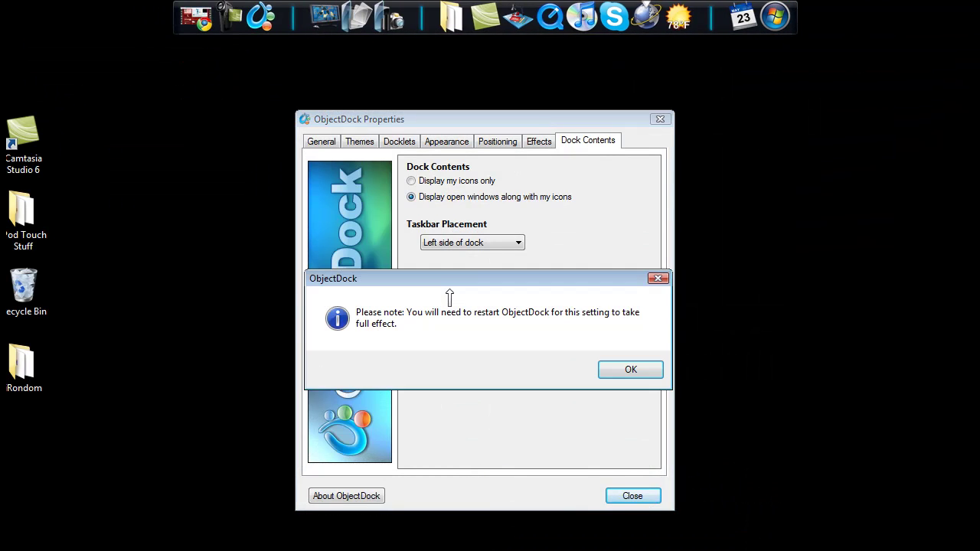
left_click(632, 369)
left_click(630, 497)
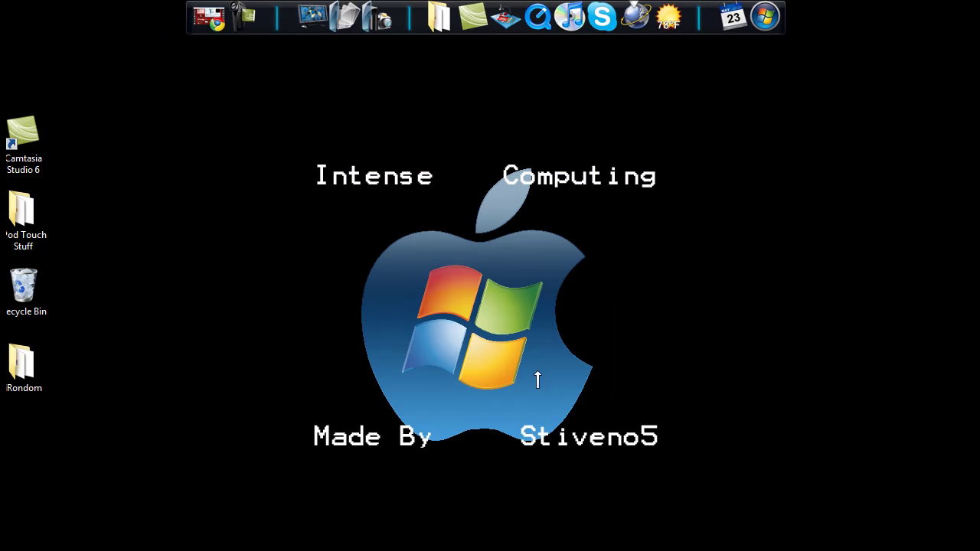